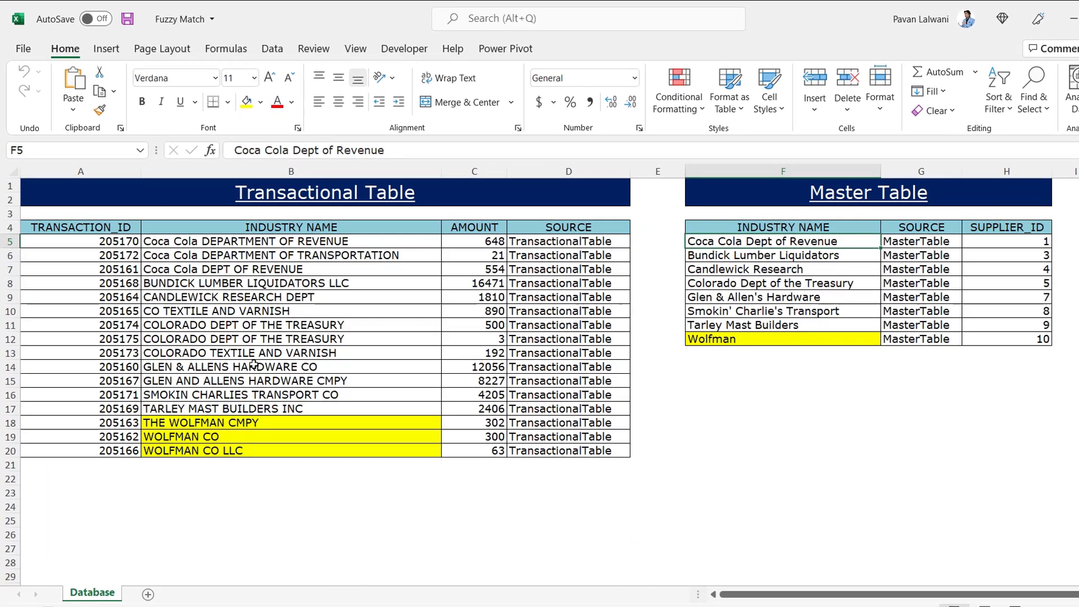
# - Compare the highlighted Wolfman name variants in the Transactional Table with the Wolfman entry in the Master Table
pyautogui.click(254, 364)
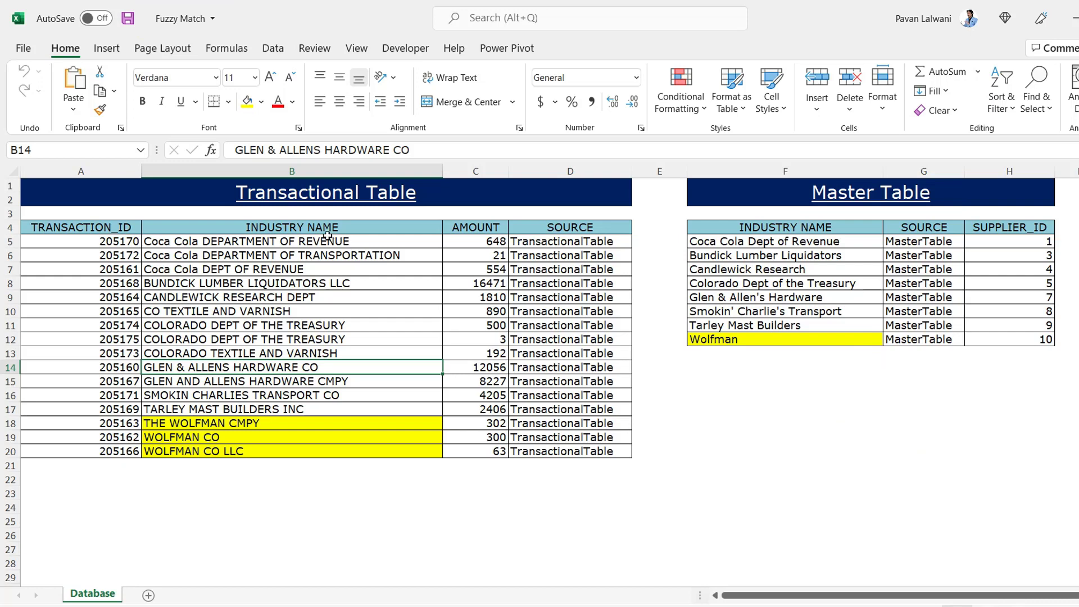
pyautogui.moveTo(327, 240); pyautogui.dragTo(336, 449)
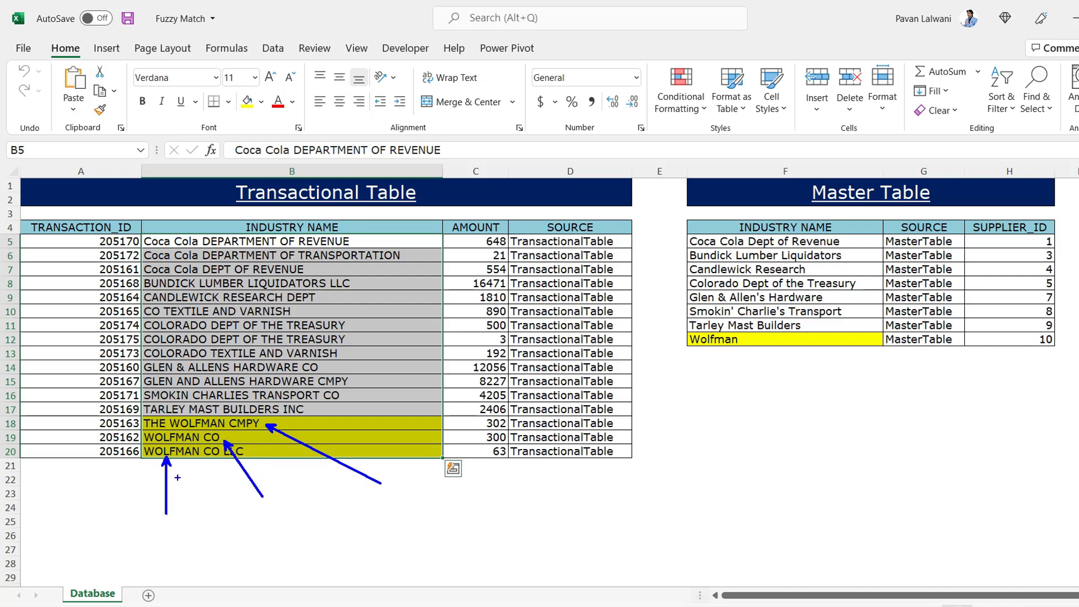
pyautogui.moveTo(216, 423); pyautogui.dragTo(218, 449)
pyautogui.click(231, 241)
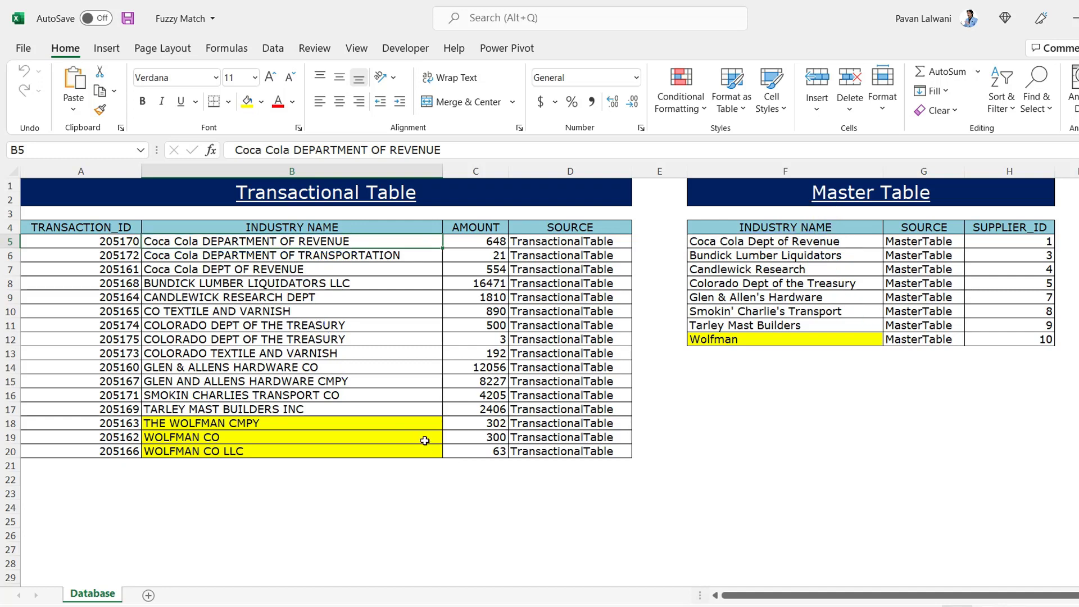
pyautogui.moveTo(215, 241); pyautogui.dragTo(225, 453)
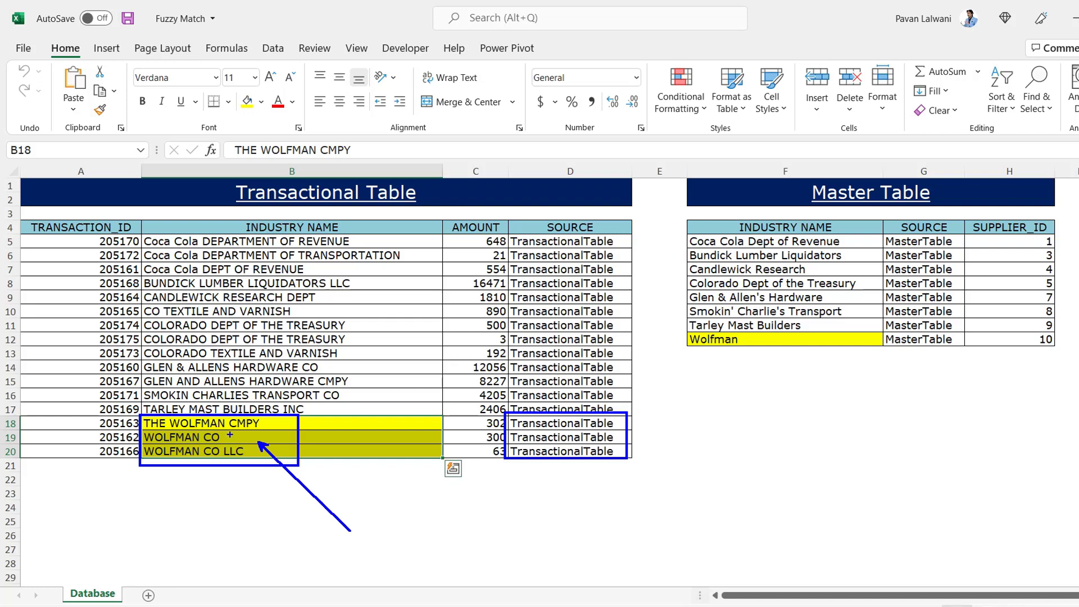
pyautogui.moveTo(230, 436)
pyautogui.mouseDown()
pyautogui.moveTo(270, 425)
pyautogui.moveTo(410, 571)
pyautogui.moveTo(672, 455)
pyautogui.moveTo(719, 349)
pyautogui.moveTo(701, 357)
pyautogui.moveTo(737, 382)
pyautogui.mouseUp()
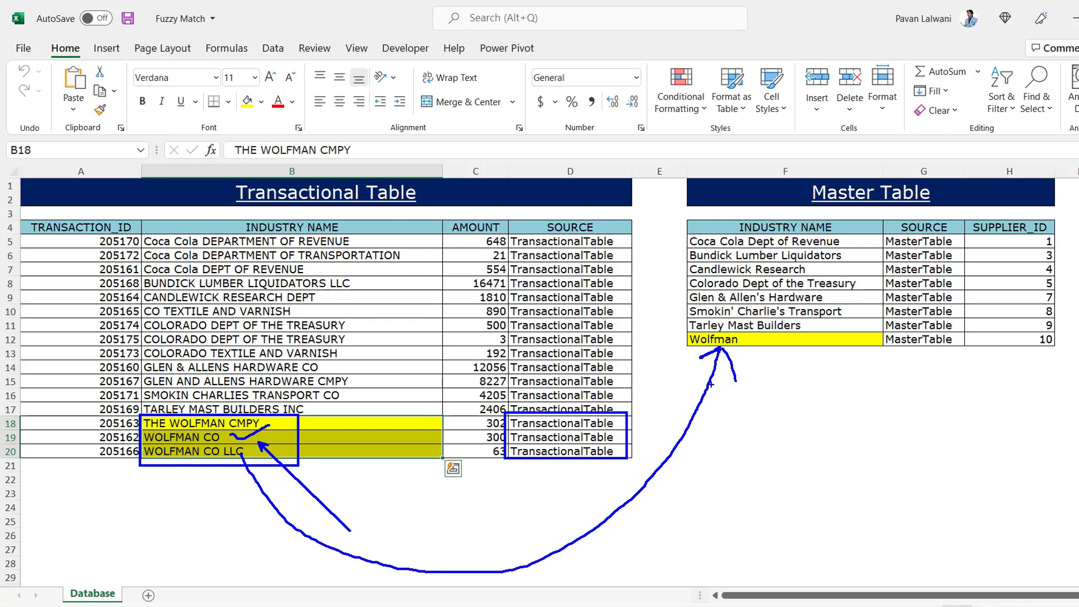
pyautogui.press('Escape')
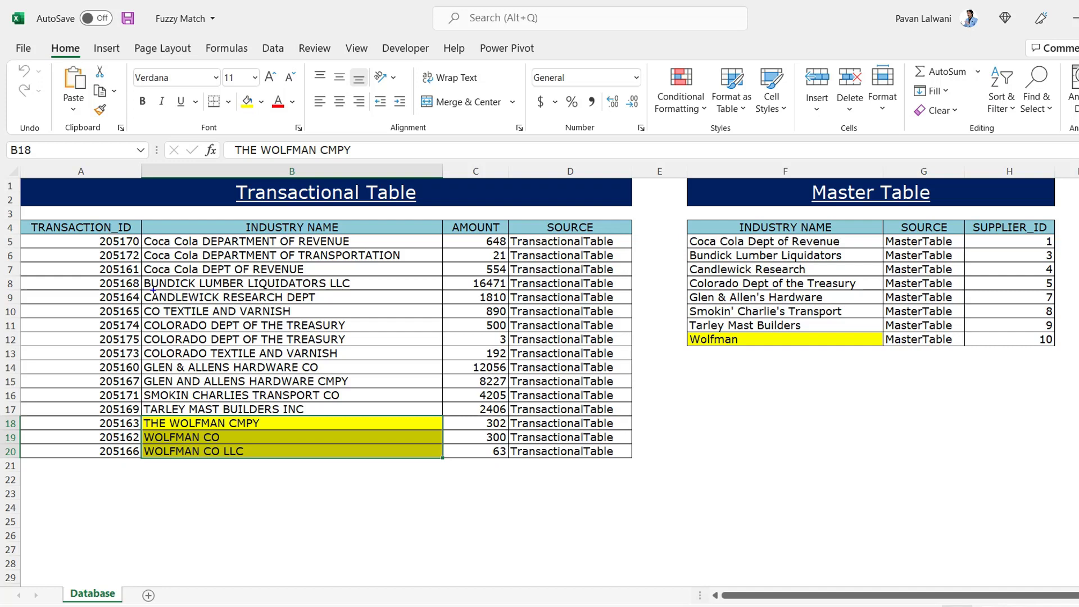
# - Compare the Candlewick Research names in both tables and examine the overall extent of the Transactional Table
pyautogui.moveTo(141, 289); pyautogui.dragTo(333, 307)
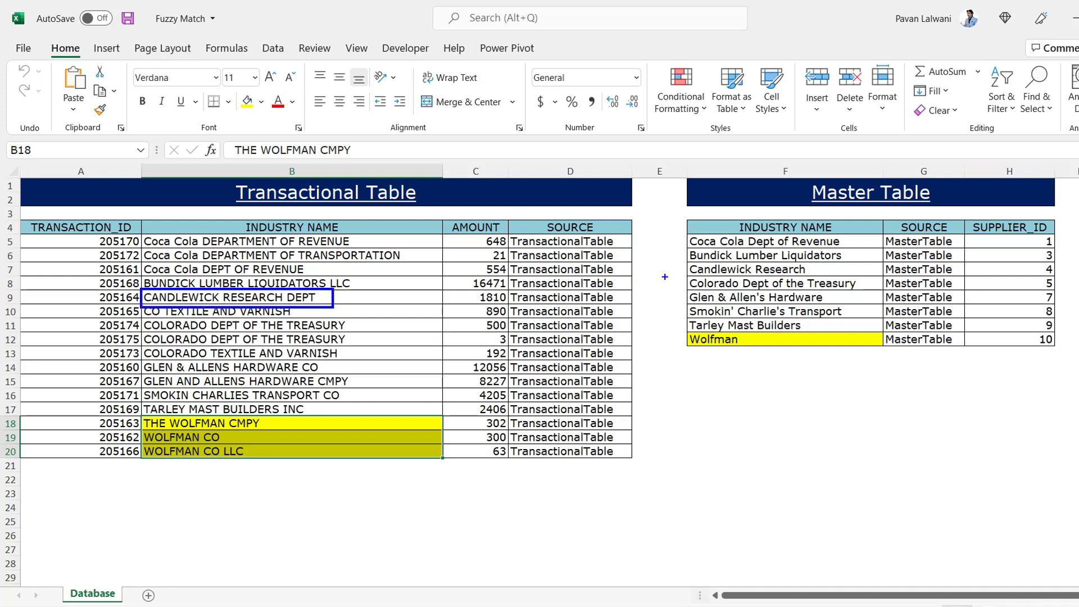
pyautogui.moveTo(691, 262)
pyautogui.mouseDown()
pyautogui.moveTo(731, 279)
pyautogui.moveTo(818, 265)
pyautogui.moveTo(691, 261)
pyautogui.moveTo(880, 339)
pyautogui.moveTo(940, 428)
pyautogui.mouseUp()
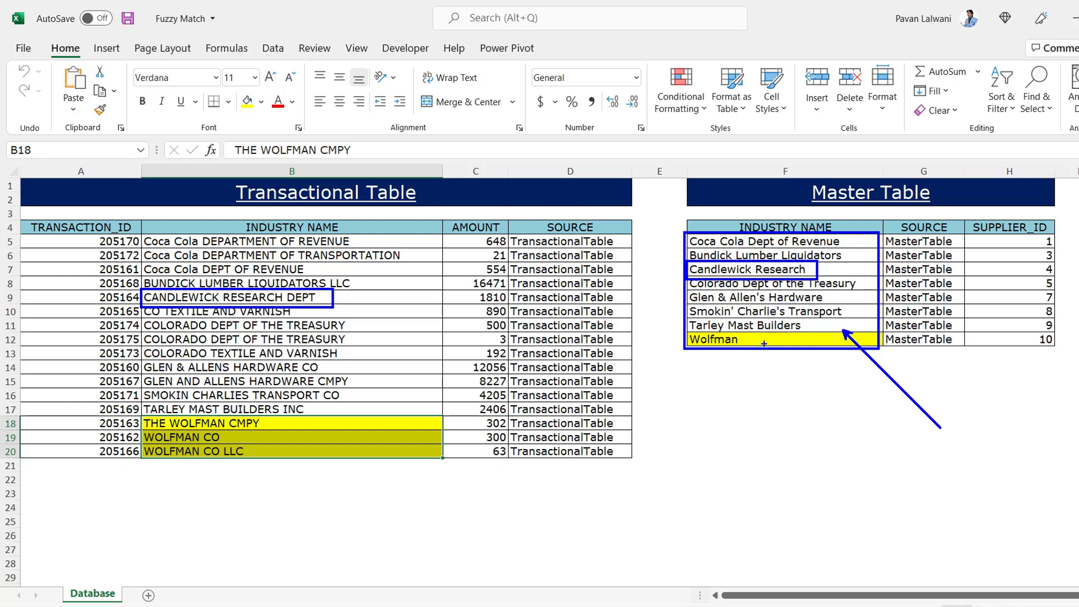
pyautogui.press('e')
pyautogui.moveTo(25, 460); pyautogui.dragTo(636, 600)
pyautogui.moveTo(615, 534); pyautogui.dragTo(747, 471)
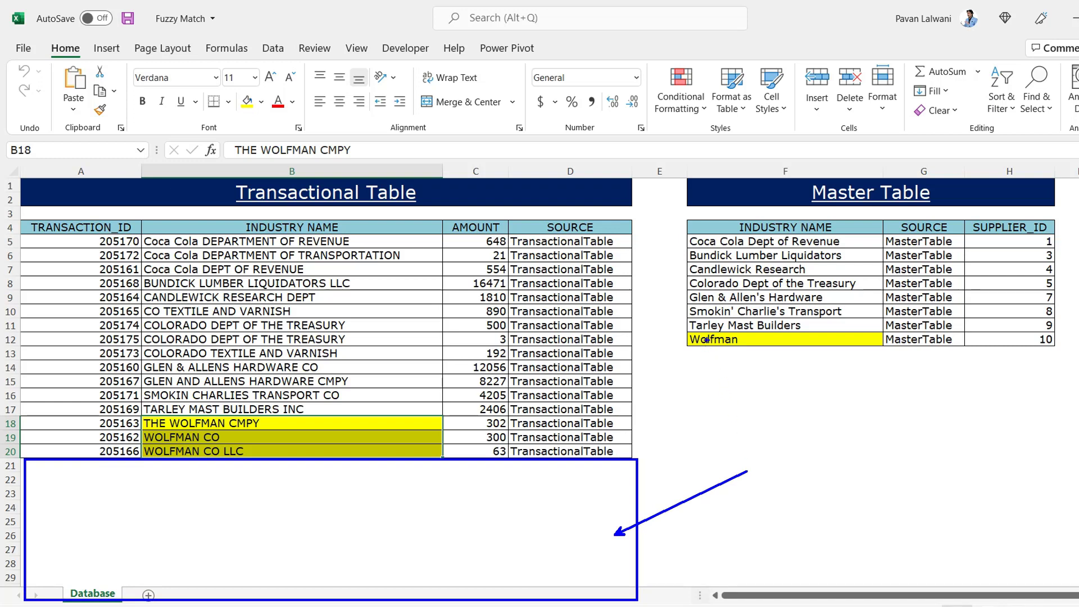
pyautogui.press('e')
pyautogui.moveTo(15, 215)
pyautogui.mouseDown()
pyautogui.moveTo(529, 447)
pyautogui.moveTo(625, 470)
pyautogui.mouseUp()
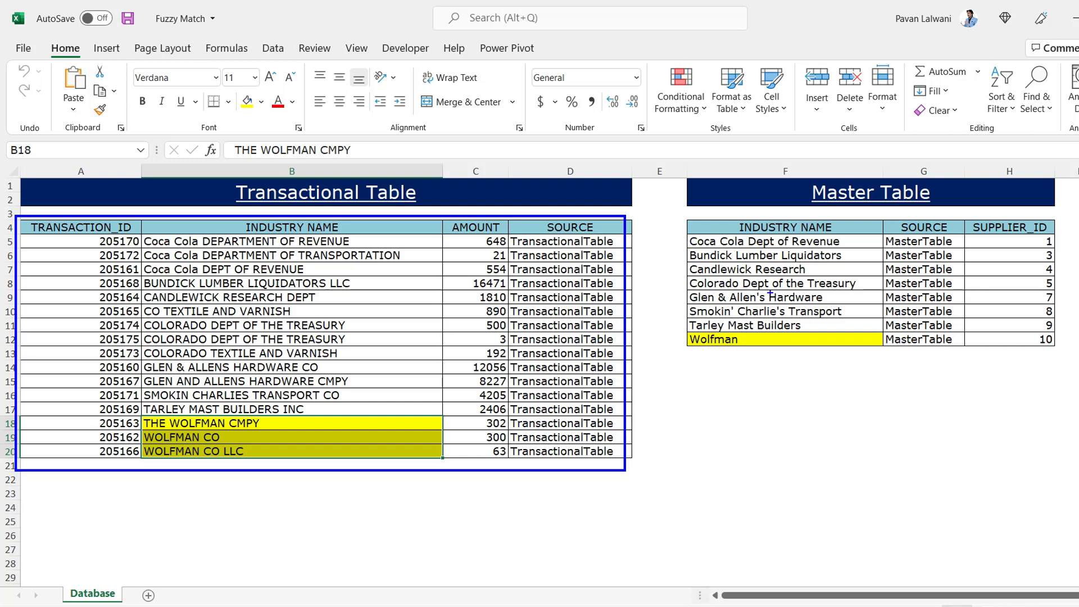
pyautogui.press('Escape')
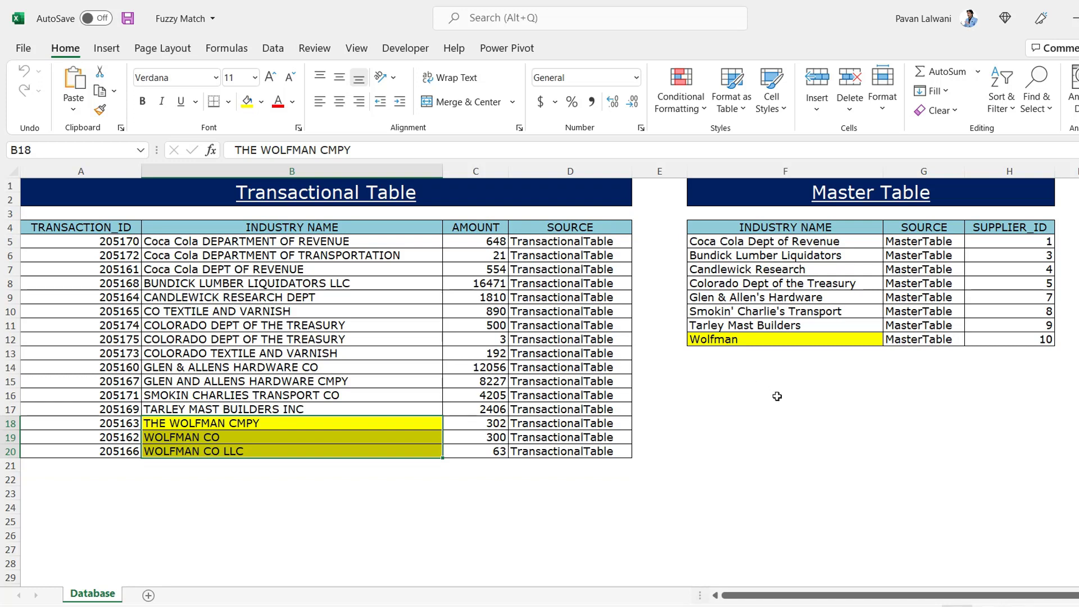
# - Compare the INDUSTRY NAME and SOURCE column headers of the Transactional Table and the Master Table
pyautogui.moveTo(243, 217)
pyautogui.mouseDown()
pyautogui.moveTo(348, 241)
pyautogui.moveTo(487, 537)
pyautogui.mouseUp()
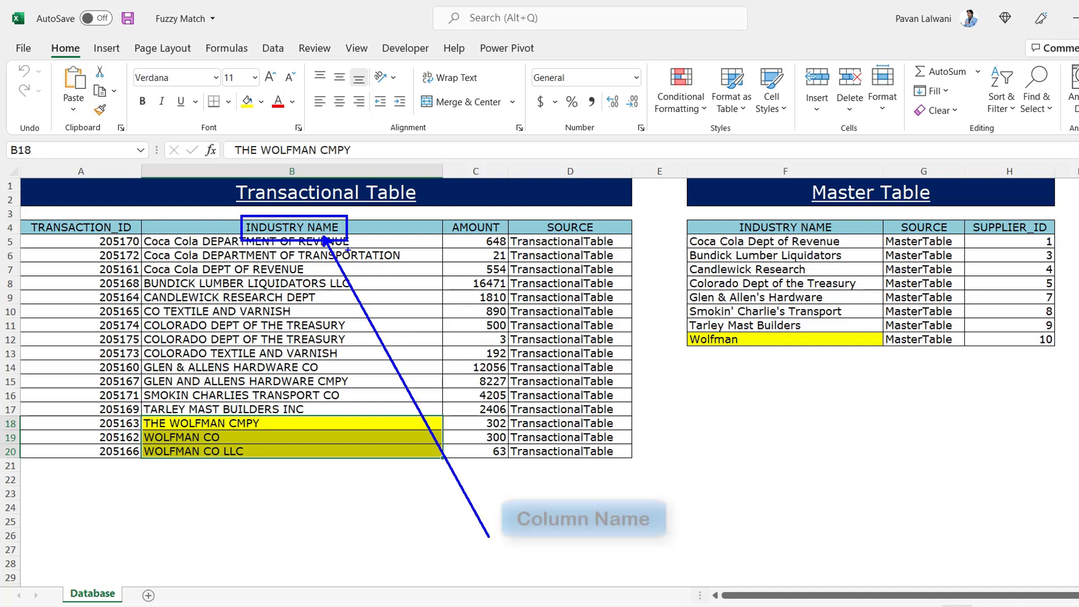
pyautogui.moveTo(724, 215); pyautogui.dragTo(848, 238)
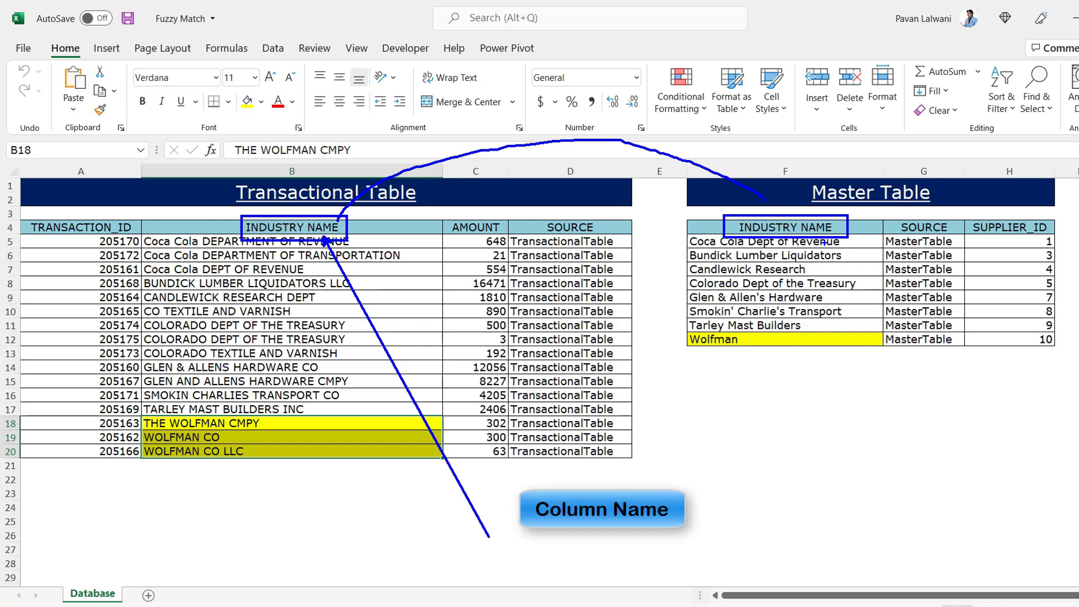
pyautogui.press('e')
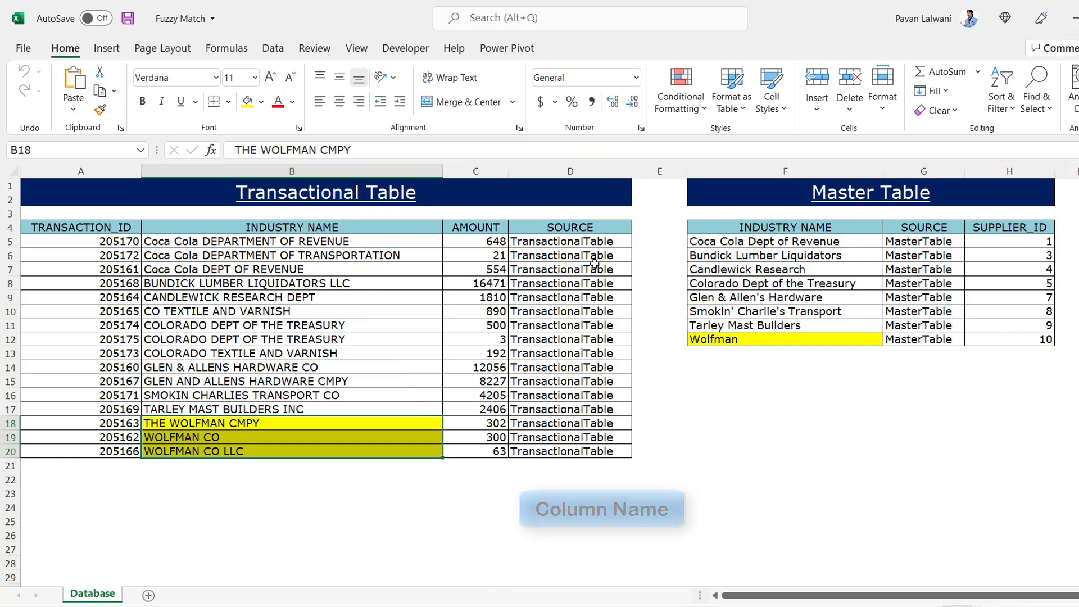
pyautogui.moveTo(537, 217); pyautogui.dragTo(602, 240)
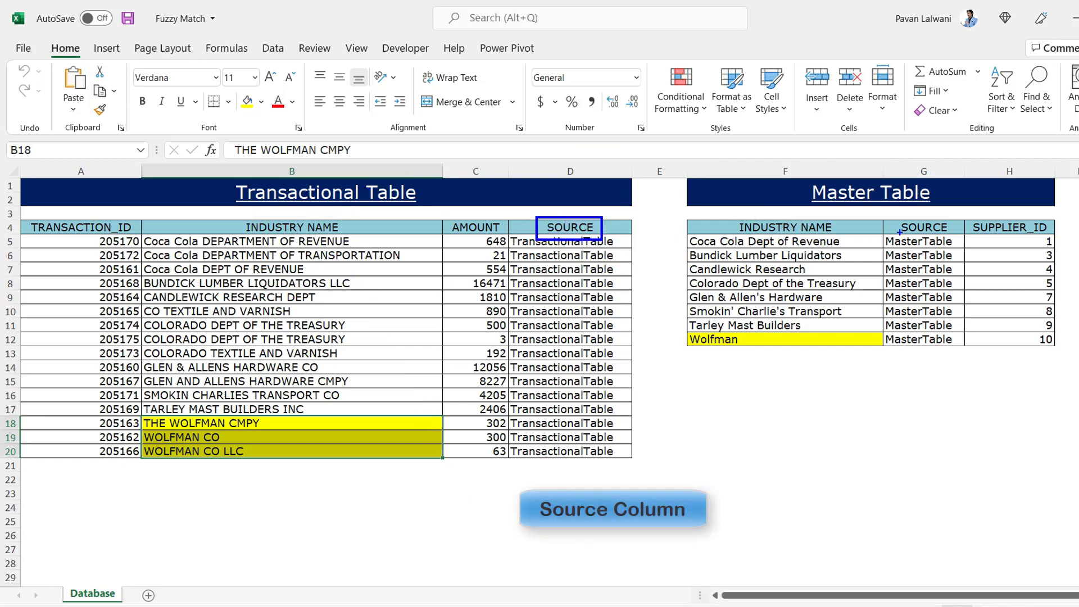
pyautogui.moveTo(896, 221); pyautogui.dragTo(953, 236)
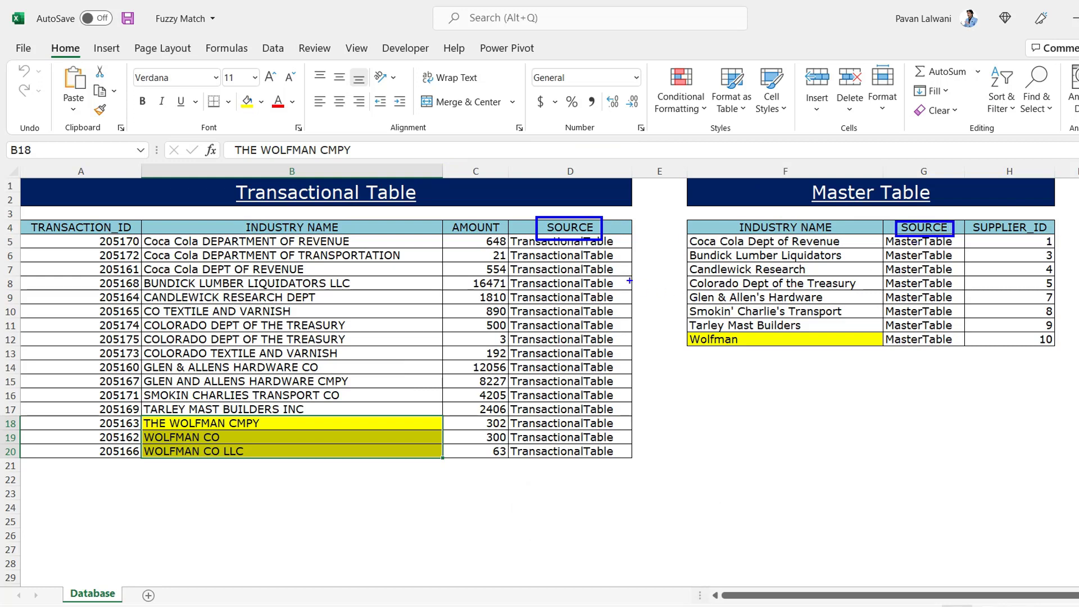
pyautogui.press('Escape')
# - Examine the values in the SOURCE columns of the Transactional Table and the Master Table
pyautogui.moveTo(503, 232)
pyautogui.mouseDown()
pyautogui.moveTo(601, 354)
pyautogui.moveTo(626, 460)
pyautogui.mouseUp()
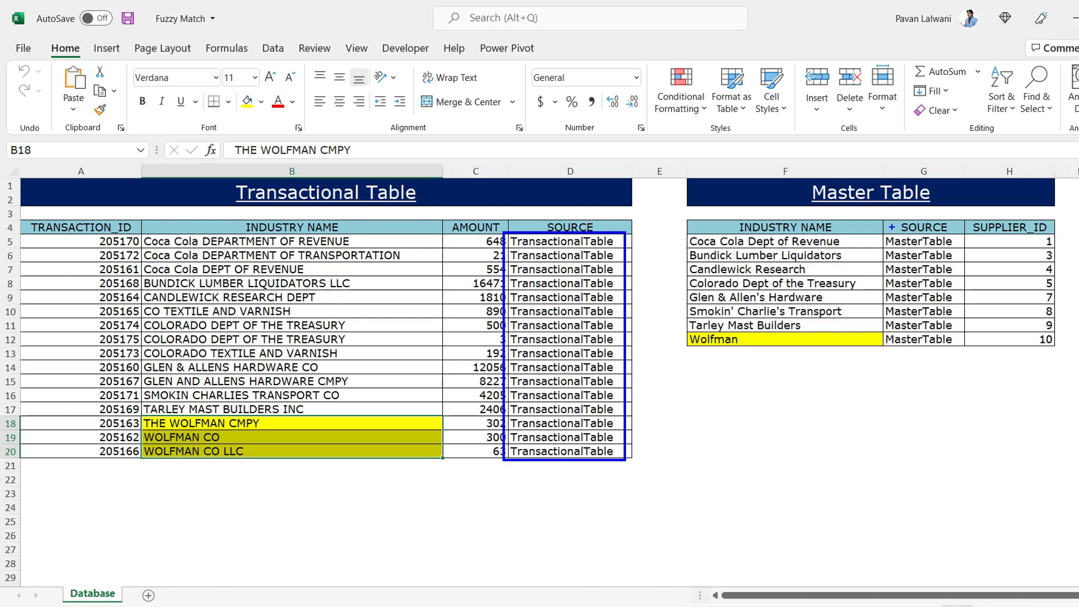
pyautogui.moveTo(888, 228)
pyautogui.mouseDown()
pyautogui.moveTo(939, 290)
pyautogui.moveTo(964, 359)
pyautogui.mouseUp()
pyautogui.press('Escape')
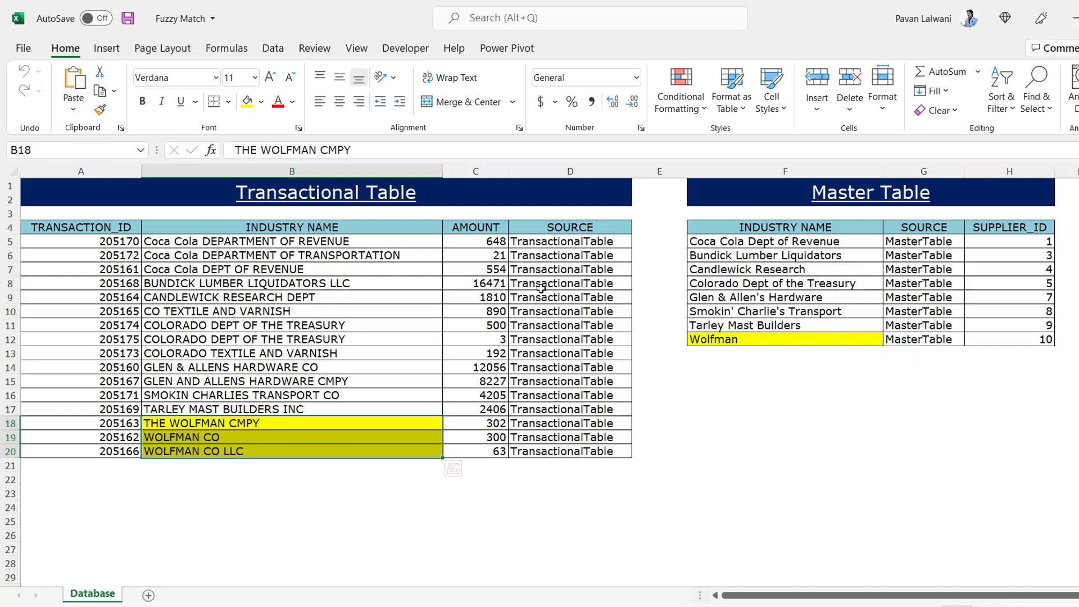
pyautogui.moveTo(509, 230); pyautogui.dragTo(628, 468)
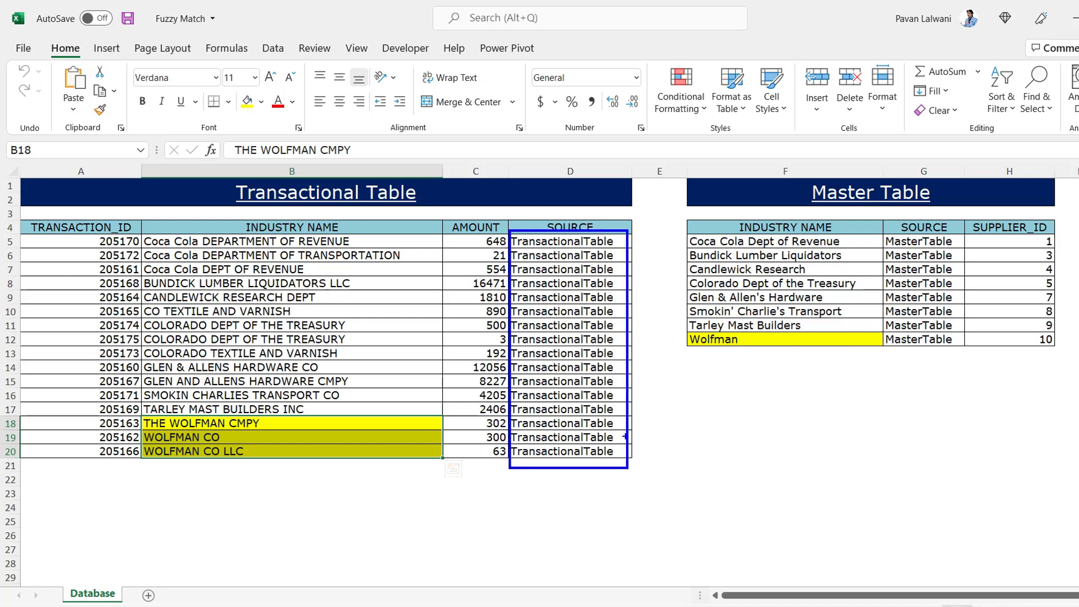
pyautogui.moveTo(617, 373); pyautogui.dragTo(698, 448)
pyautogui.moveTo(611, 241)
pyautogui.mouseDown()
pyautogui.moveTo(642, 230)
pyautogui.moveTo(646, 263)
pyautogui.mouseUp()
pyautogui.moveTo(616, 288); pyautogui.dragTo(639, 286)
pyautogui.press('Escape')
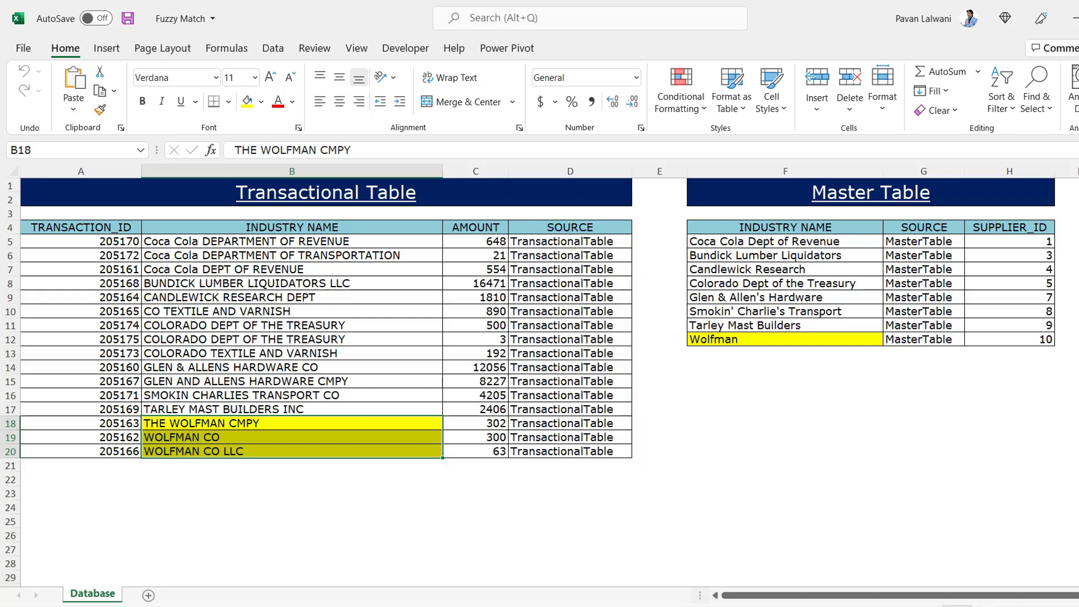
pyautogui.moveTo(503, 233)
pyautogui.mouseDown()
pyautogui.moveTo(621, 452)
pyautogui.moveTo(625, 483)
pyautogui.mouseUp()
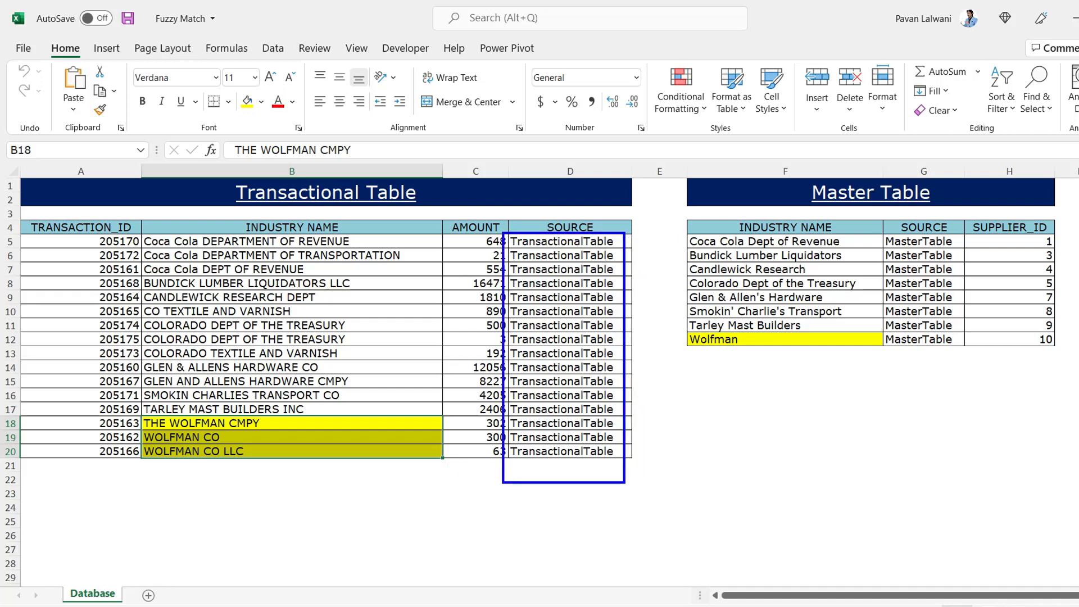
pyautogui.moveTo(878, 232); pyautogui.dragTo(969, 366)
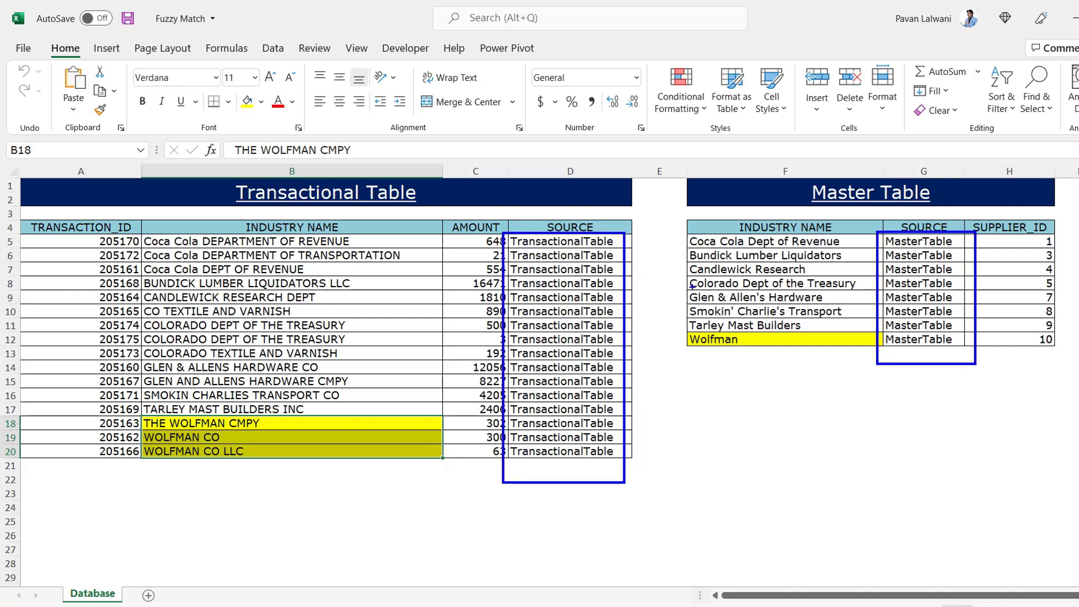
pyautogui.press('Escape')
pyautogui.moveTo(509, 234)
pyautogui.mouseDown()
pyautogui.moveTo(587, 327)
pyautogui.moveTo(623, 459)
pyautogui.mouseUp()
pyautogui.moveTo(608, 251); pyautogui.dragTo(725, 150)
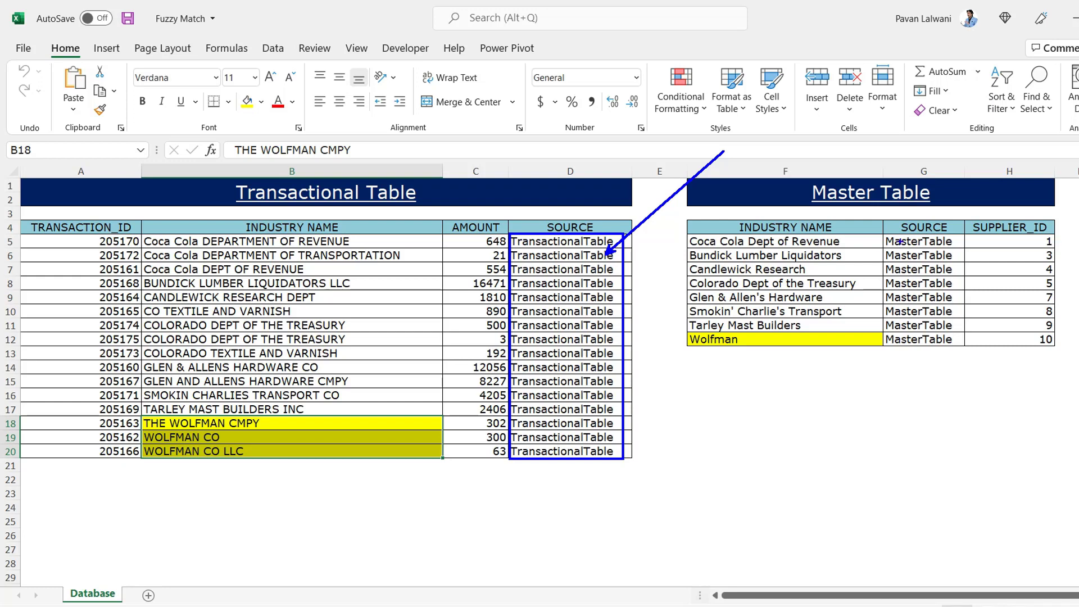
pyautogui.moveTo(878, 235)
pyautogui.mouseDown()
pyautogui.moveTo(902, 247)
pyautogui.moveTo(956, 361)
pyautogui.mouseUp()
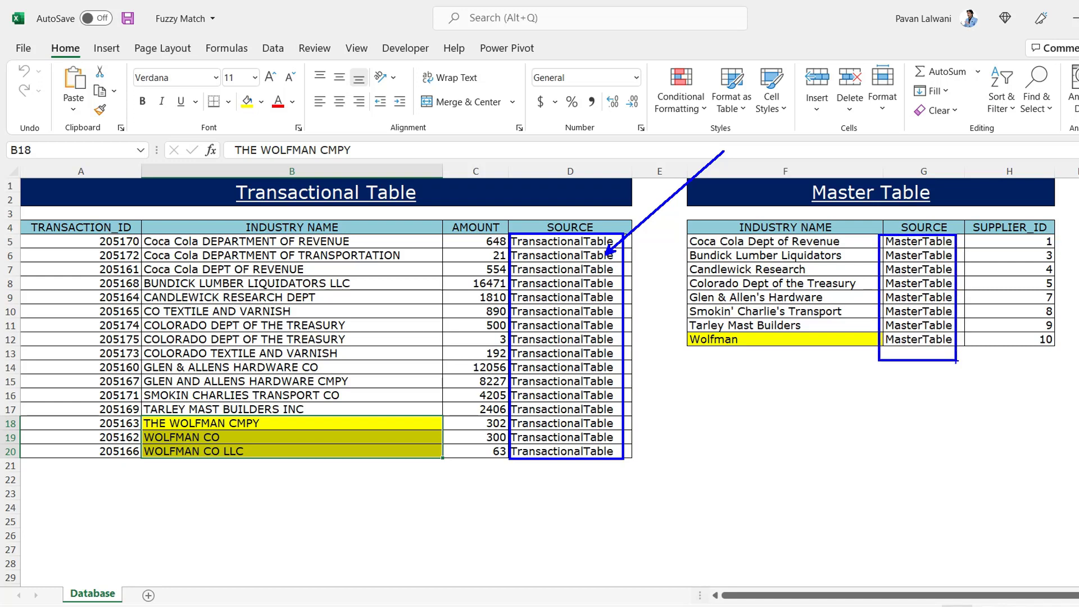
pyautogui.press('Escape')
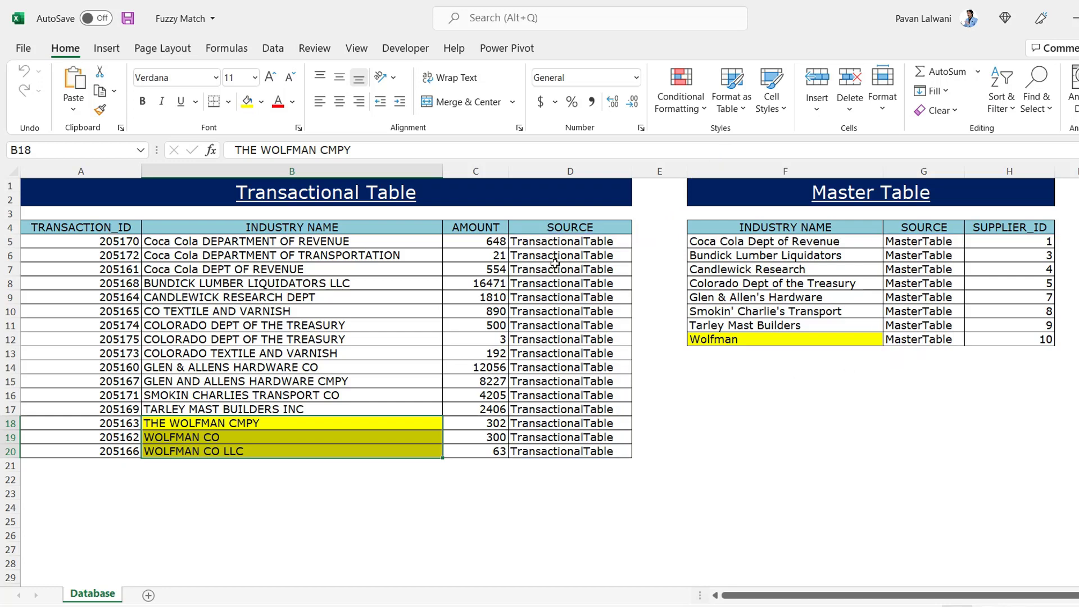
pyautogui.moveTo(562, 241); pyautogui.dragTo(562, 452)
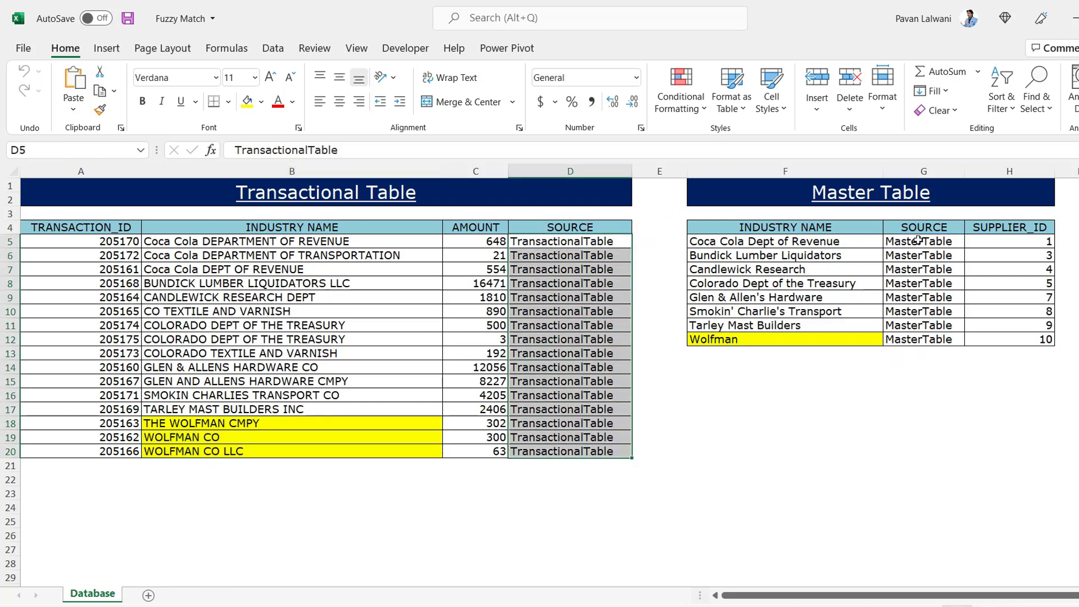
pyautogui.moveTo(919, 241); pyautogui.dragTo(956, 357)
pyautogui.click(393, 294)
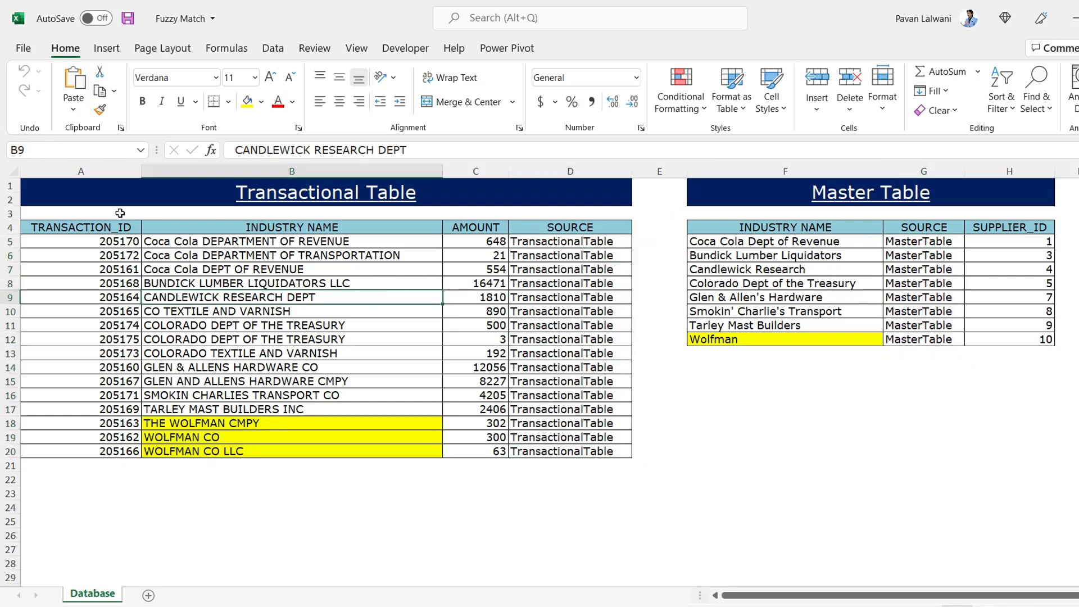
# - Select the full Transactional Table and Master Table ranges and check the range names defined for them
pyautogui.moveTo(107, 225); pyautogui.dragTo(619, 452)
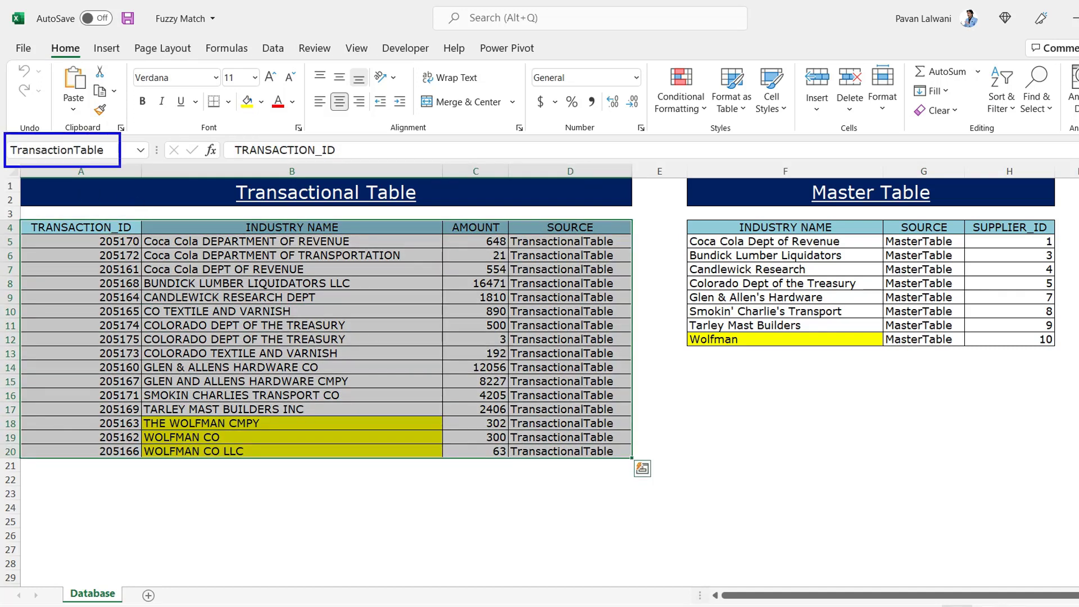
pyautogui.moveTo(751, 229); pyautogui.dragTo(983, 337)
pyautogui.click(983, 338)
pyautogui.moveTo(751, 229); pyautogui.dragTo(1011, 340)
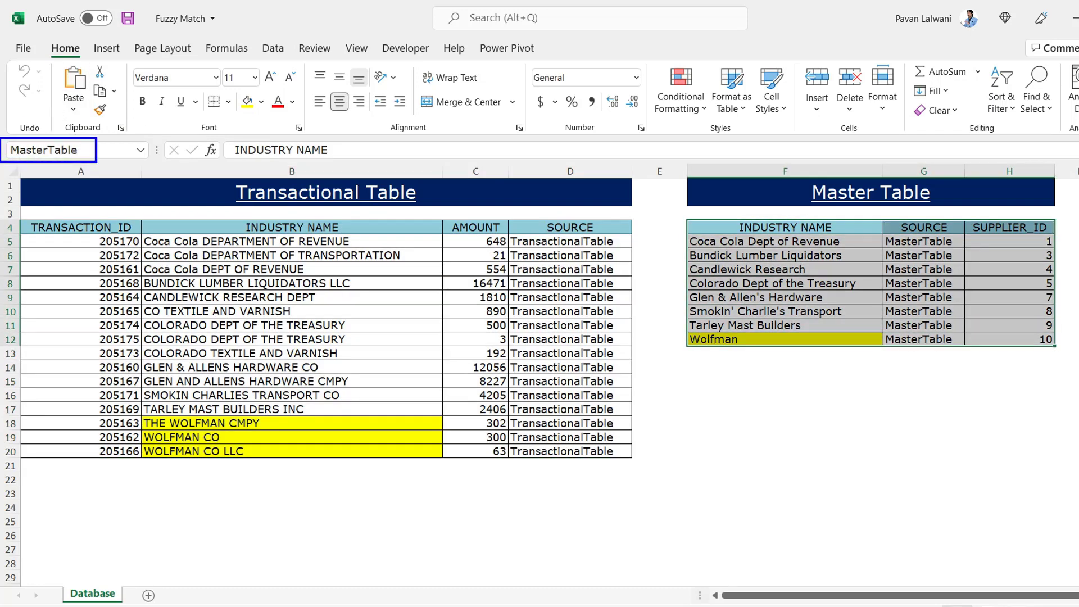
pyautogui.click(145, 148)
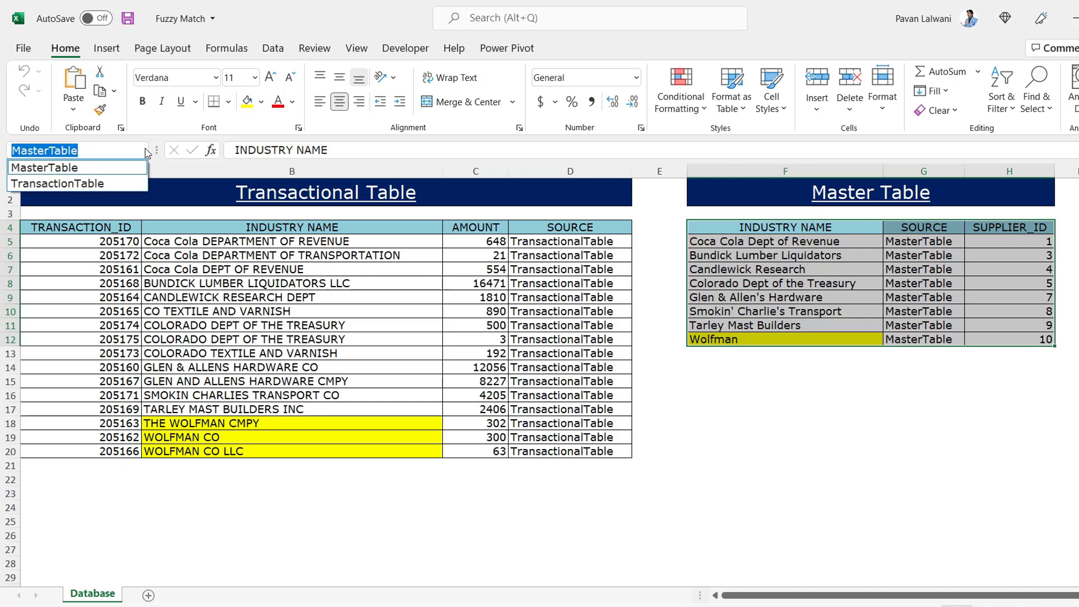
pyautogui.click(277, 294)
pyautogui.hotkey('ctrl', '2')
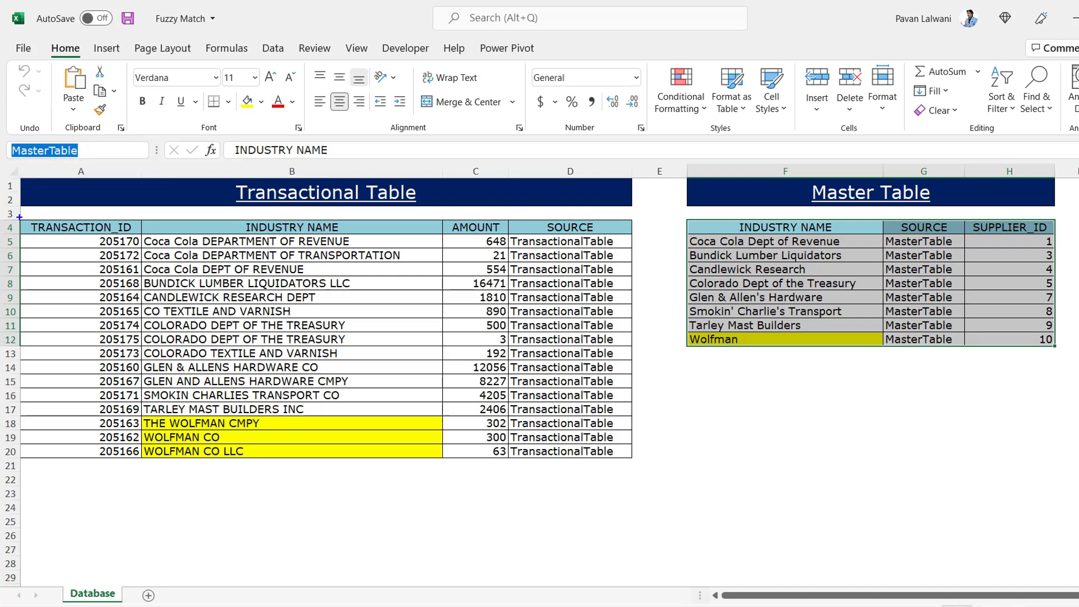
pyautogui.moveTo(19, 217)
pyautogui.mouseDown()
pyautogui.moveTo(288, 351)
pyautogui.moveTo(631, 455)
pyautogui.mouseUp()
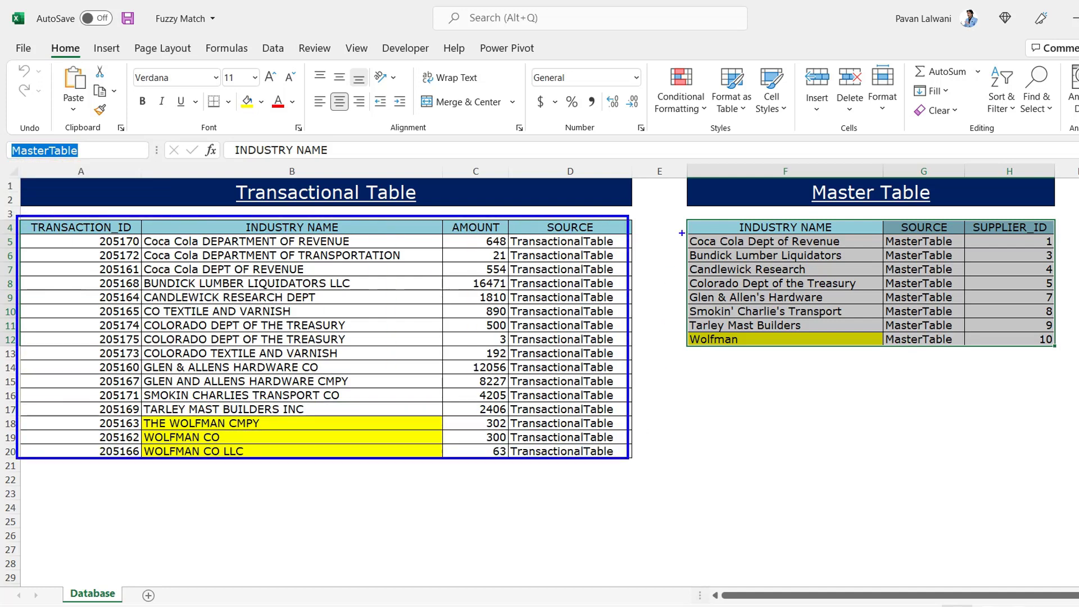
pyautogui.moveTo(683, 214)
pyautogui.mouseDown()
pyautogui.moveTo(749, 265)
pyautogui.moveTo(1070, 352)
pyautogui.mouseUp()
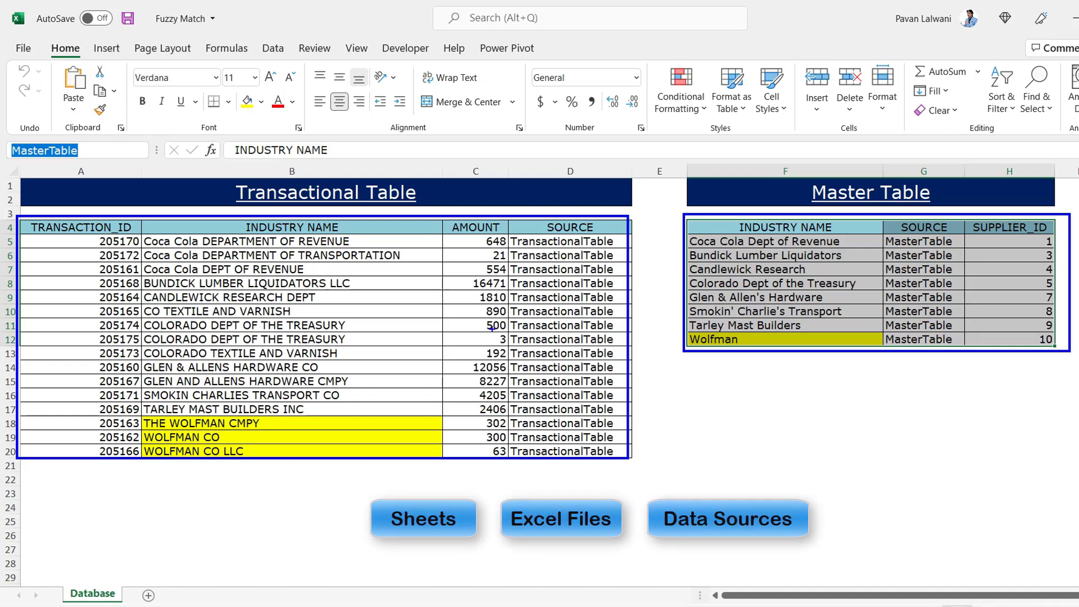
pyautogui.click(349, 294)
pyautogui.moveTo(351, 334)
pyautogui.mouseDown()
pyautogui.moveTo(358, 344)
pyautogui.moveTo(418, 318)
pyautogui.mouseUp()
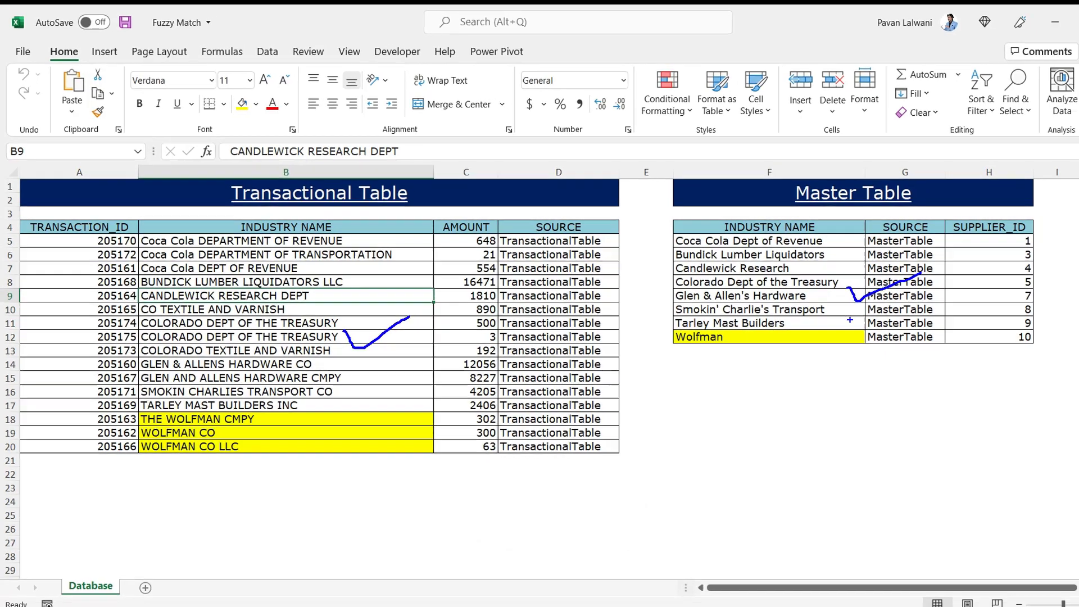
# - Leave the workbook and switch to Alteryx Designer with the S6 Joins - Find and Replace workflow
pyautogui.press('Escape')
pyautogui.click(1064, 40)
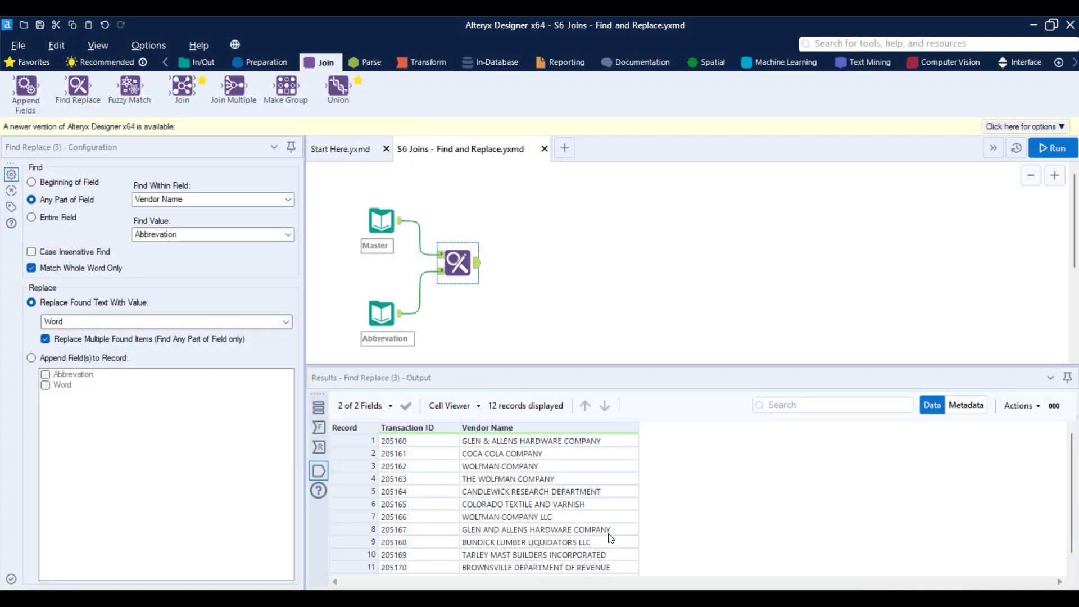
# - Create a new workflow and place an Input Data tool on its canvas
pyautogui.click(564, 149)
pyautogui.click(196, 62)
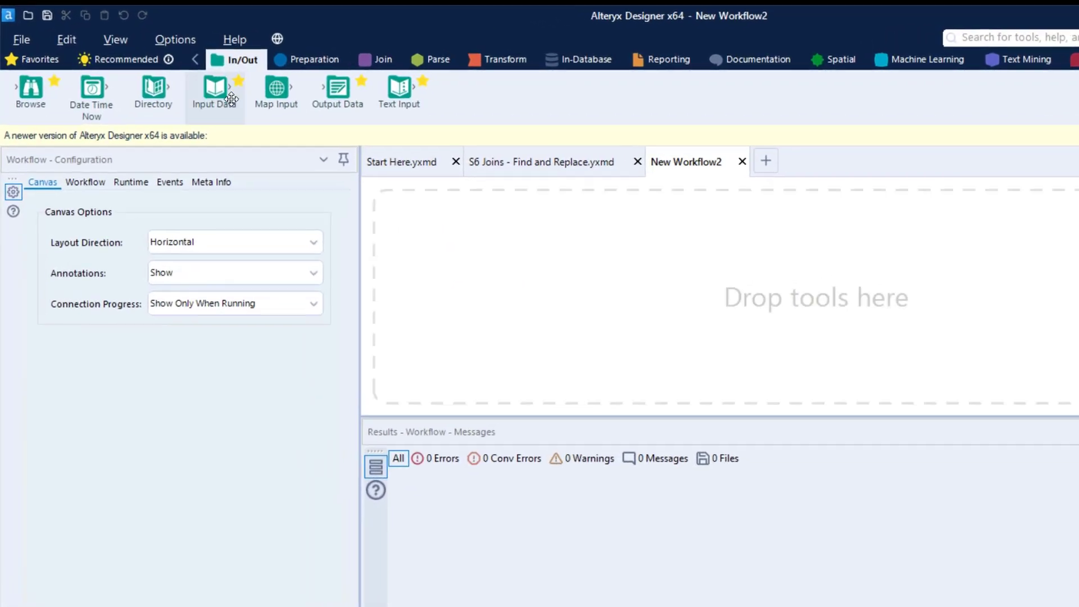
pyautogui.moveTo(217, 90); pyautogui.dragTo(506, 239)
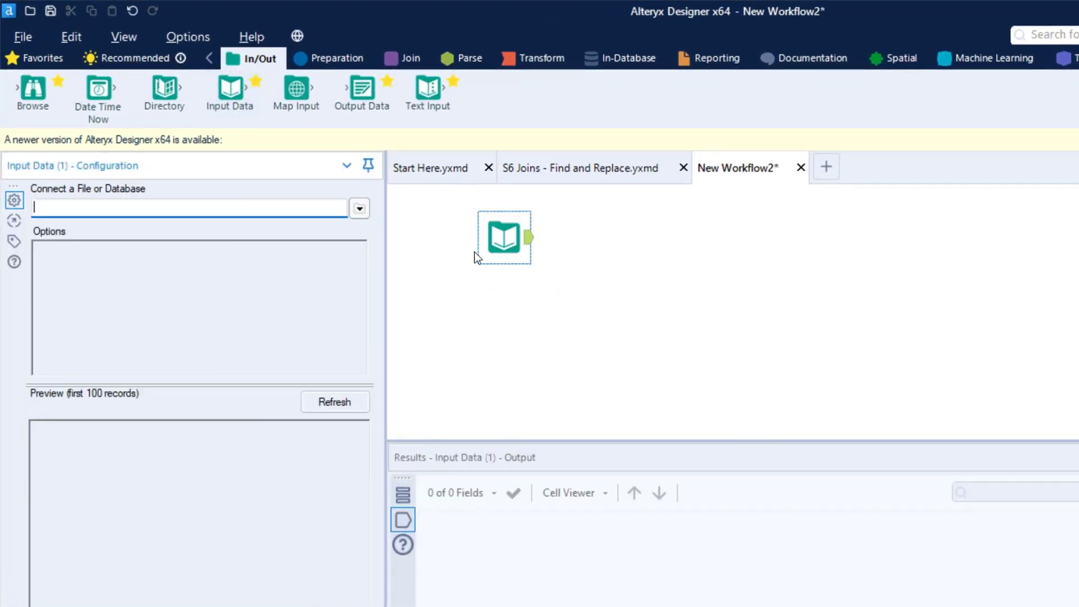
# - Connect the Input Data tool to the MasterTable named range of the Fuzzy Match Excel file in Section 6. Joins
pyautogui.click(359, 208)
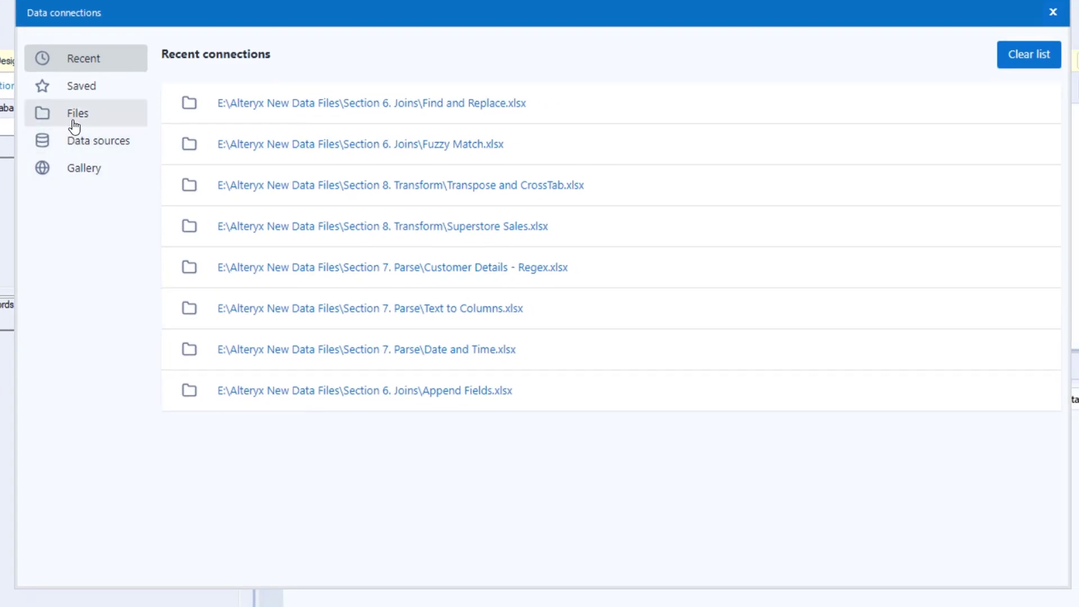
pyautogui.click(76, 113)
pyautogui.click(674, 112)
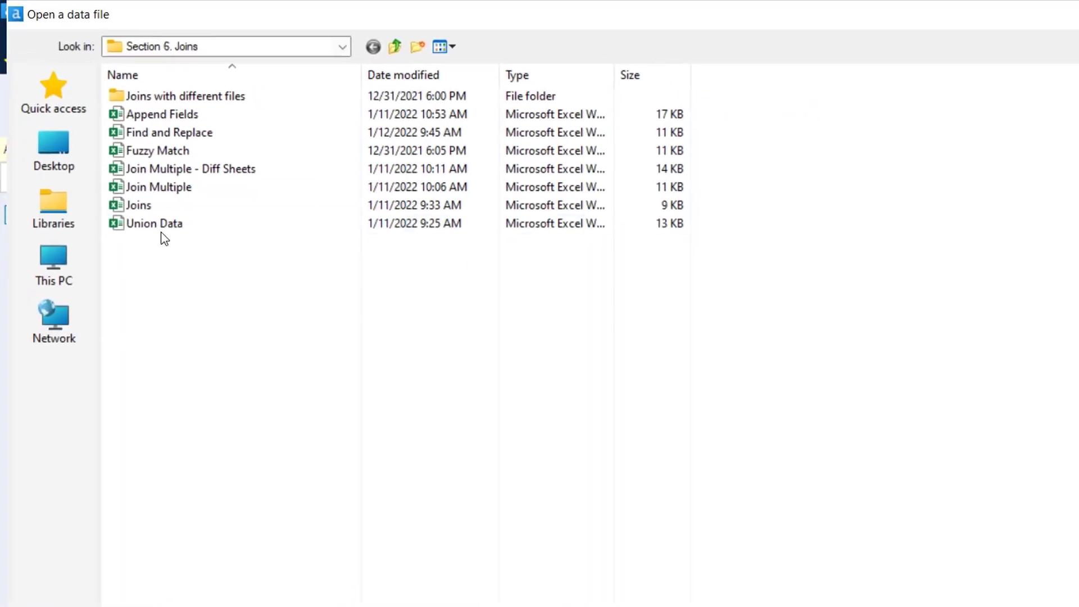
pyautogui.doubleClick(172, 150)
pyautogui.click(506, 329)
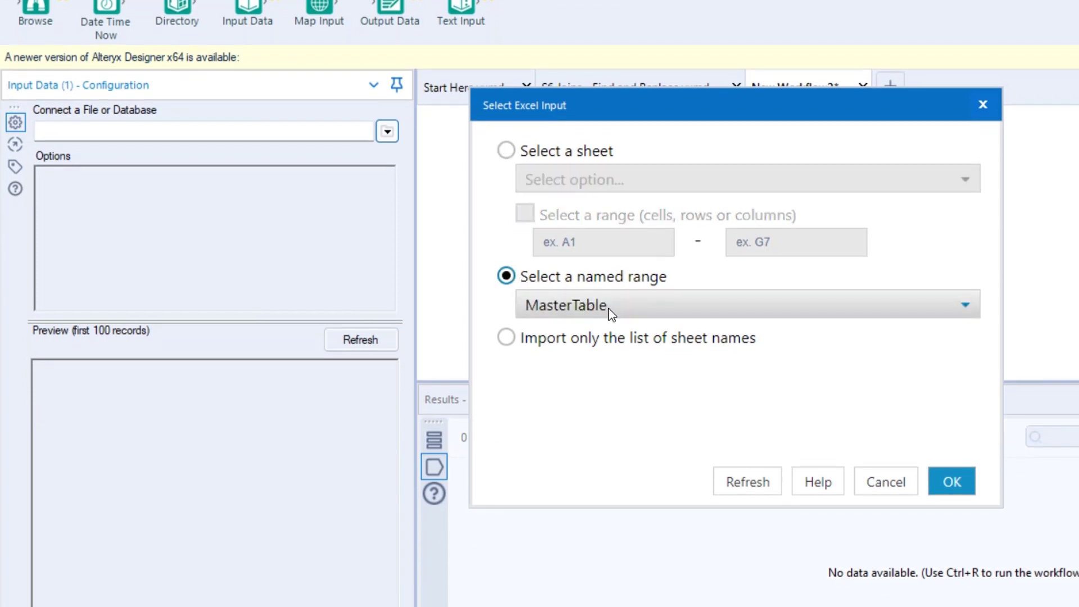
pyautogui.click(604, 364)
pyautogui.click(595, 332)
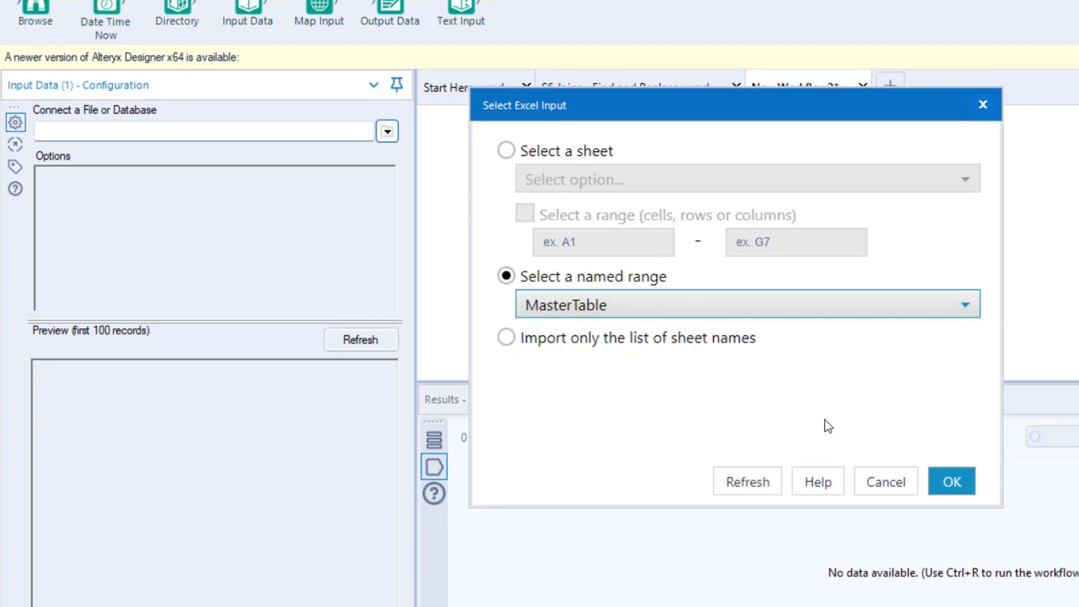
pyautogui.click(958, 490)
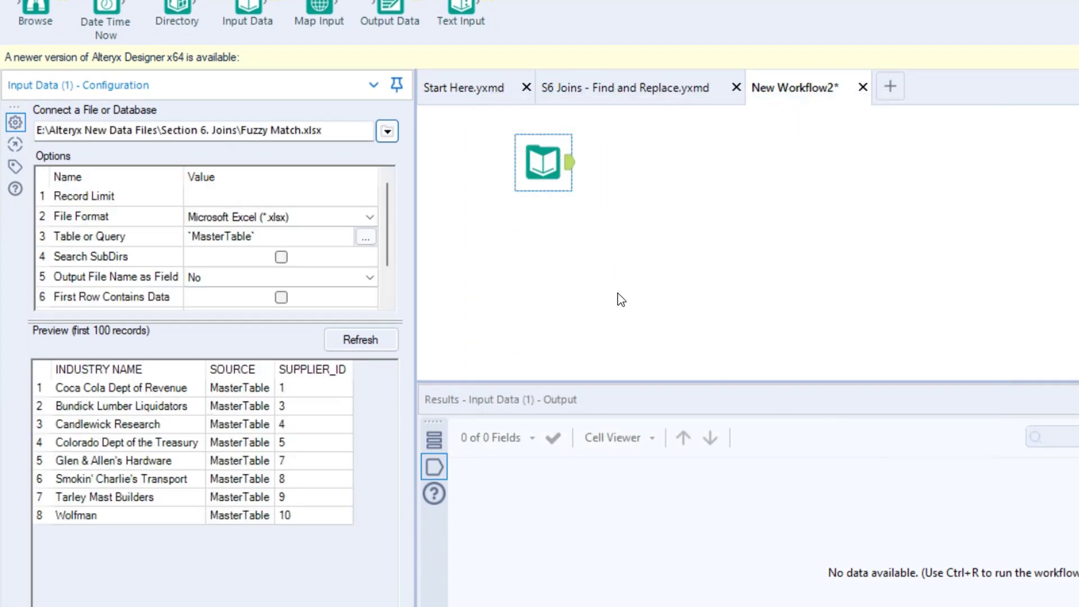
# - Duplicate the MasterTable Input Data tool below the original and set the copy's named range to TransactionTable
pyautogui.click(542, 175)
pyautogui.rightClick(541, 175)
pyautogui.click(591, 209)
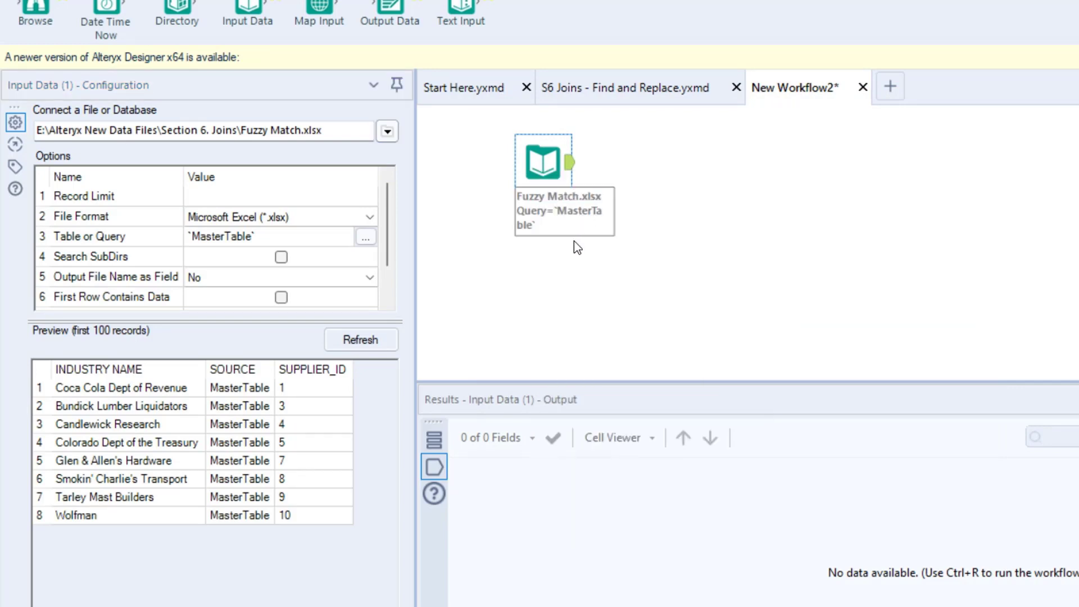
pyautogui.hotkey('ctrl', 'v')
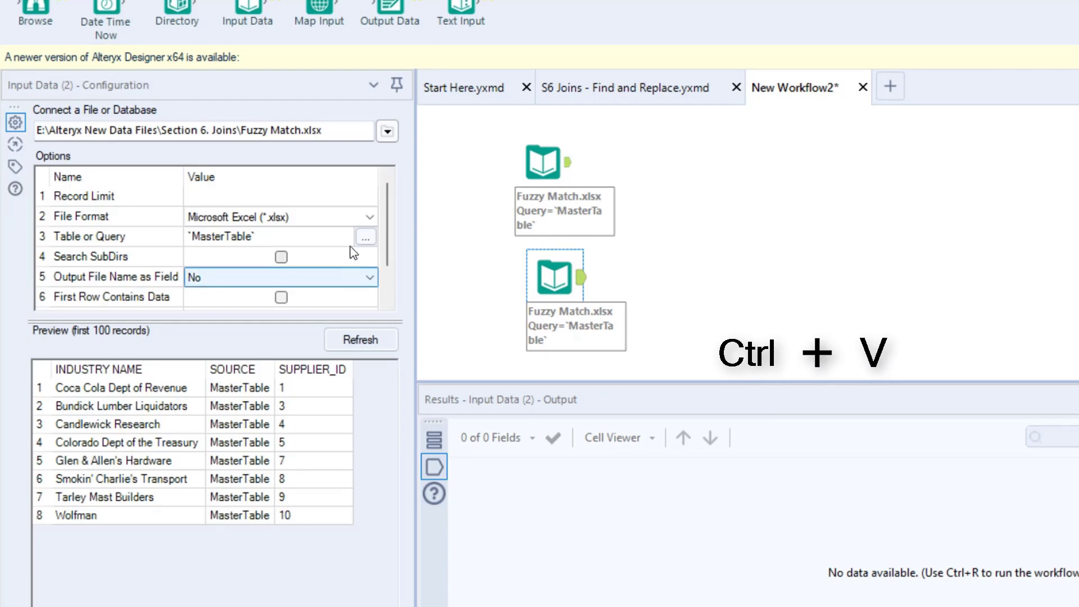
pyautogui.click(365, 236)
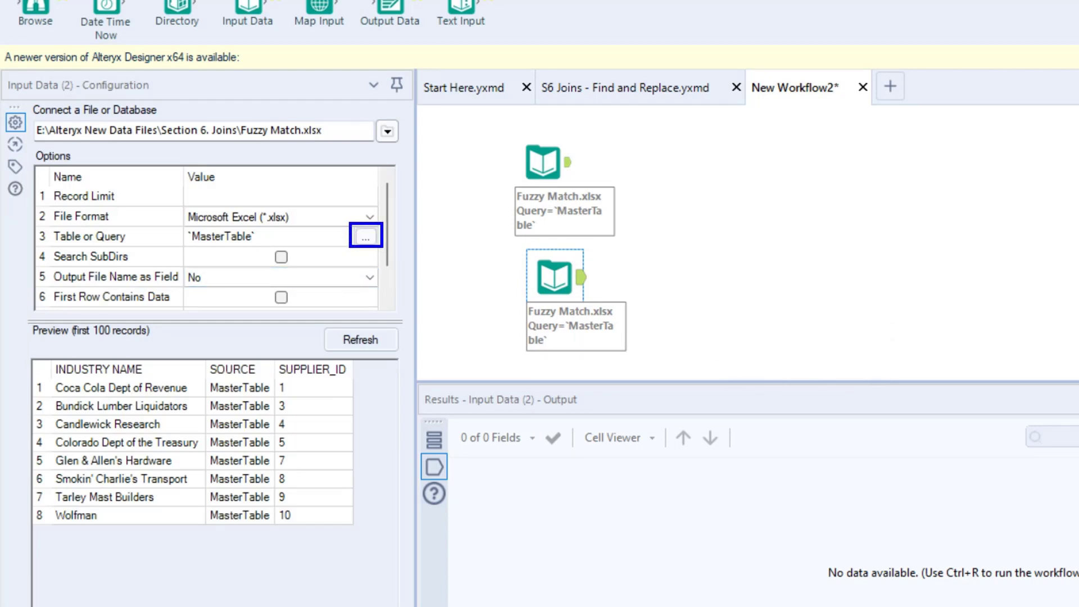
pyautogui.click(563, 303)
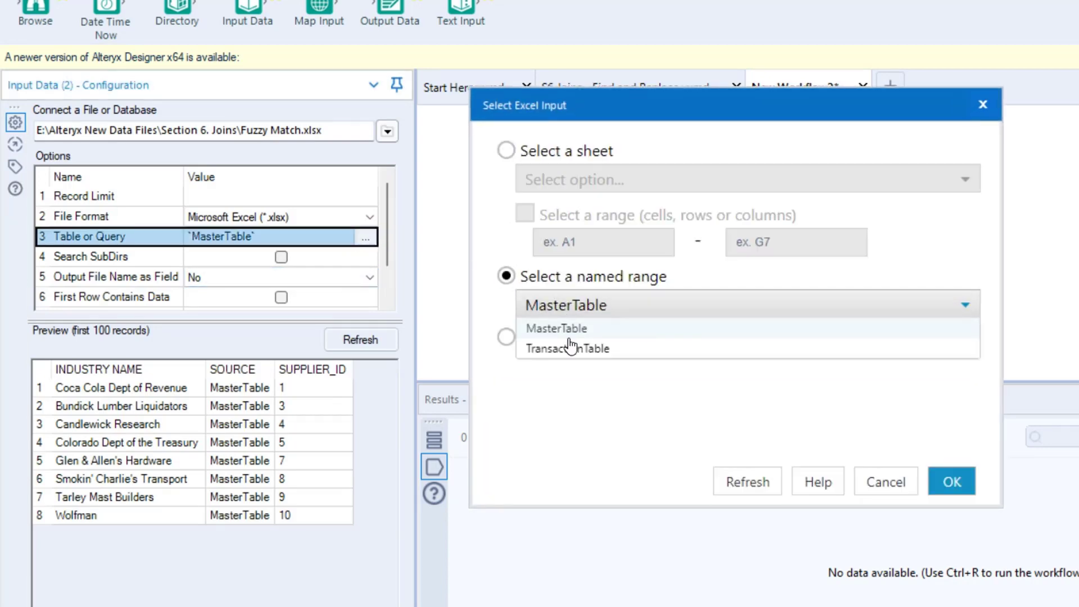
pyautogui.click(567, 347)
pyautogui.click(952, 482)
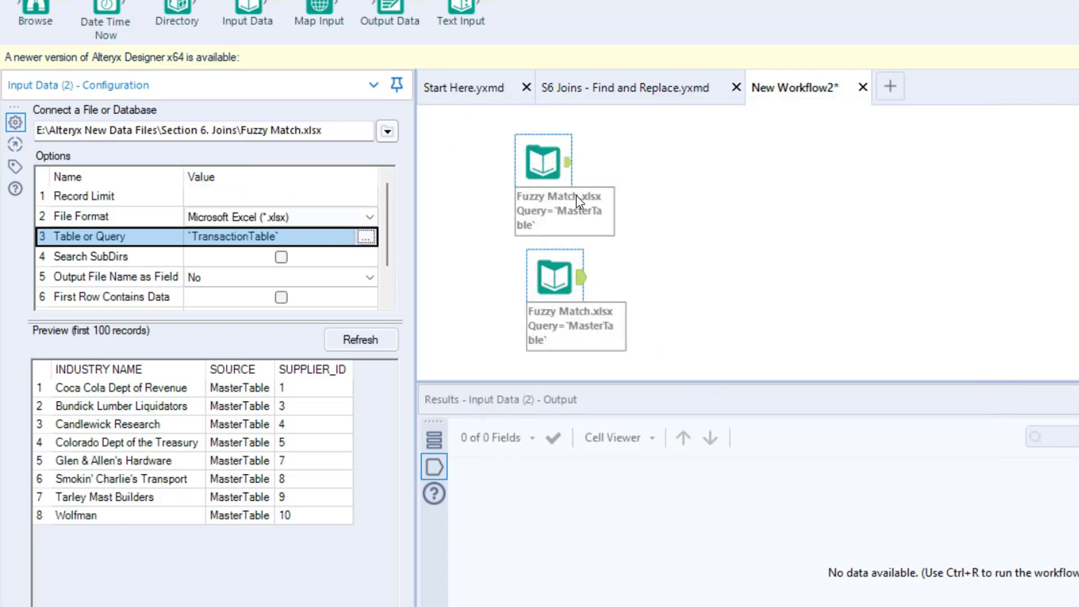
# - Replace the first Input Data tool's annotation with MasterTable
pyautogui.click(556, 150)
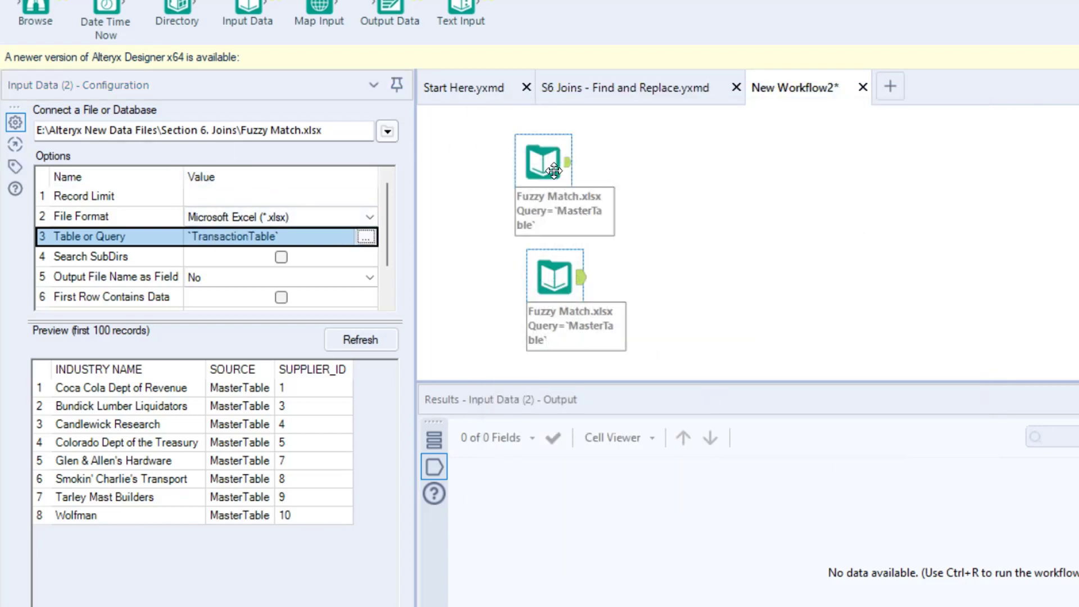
pyautogui.click(16, 166)
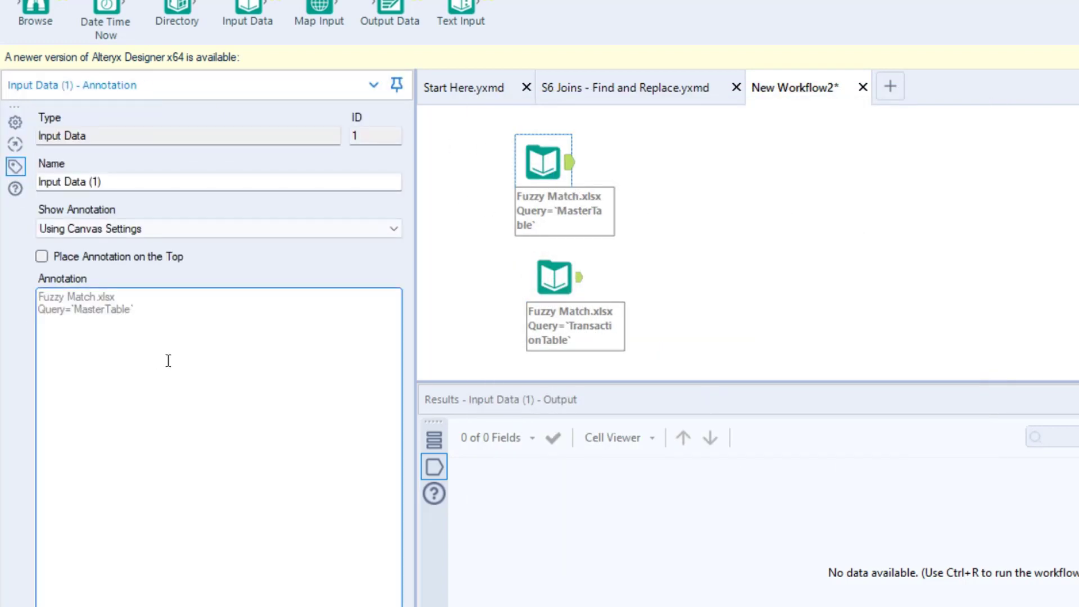
pyautogui.moveTo(168, 361); pyautogui.dragTo(3, 263)
pyautogui.write('Master')
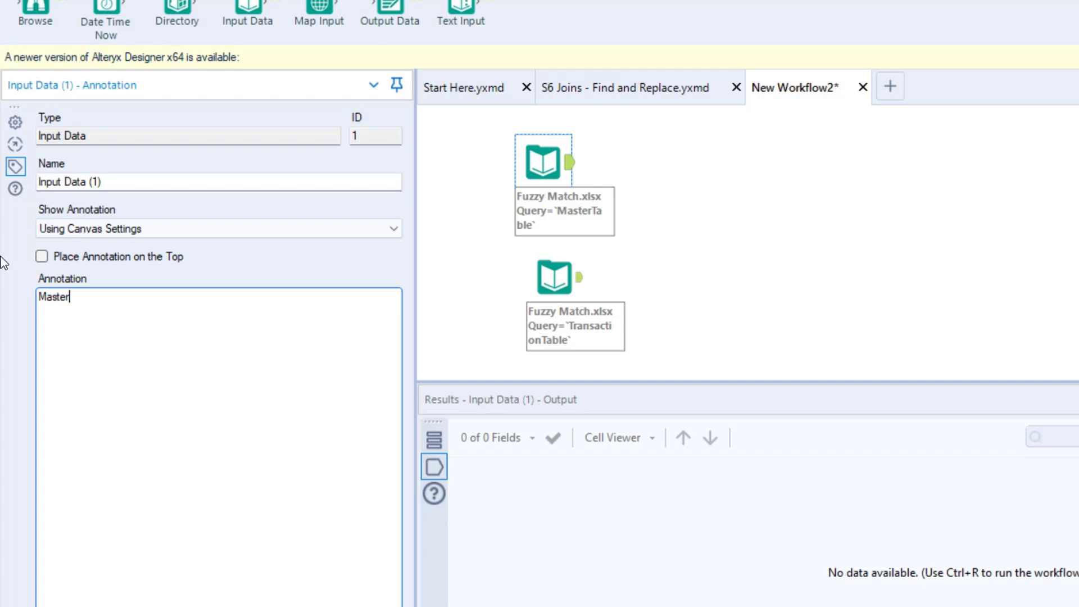
pyautogui.write('Table')
# - Replace the second Input Data tool's annotation with TransactionTable and align the two tools vertically
pyautogui.click(539, 270)
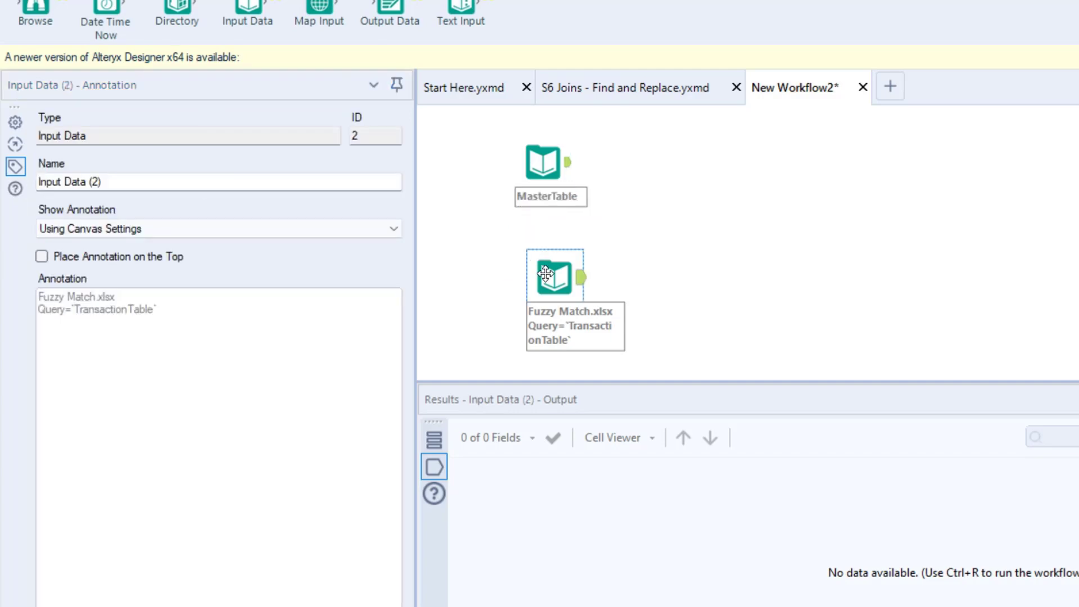
pyautogui.click(161, 335)
pyautogui.hotkey('ctrl', 'a')
pyautogui.click(71, 302)
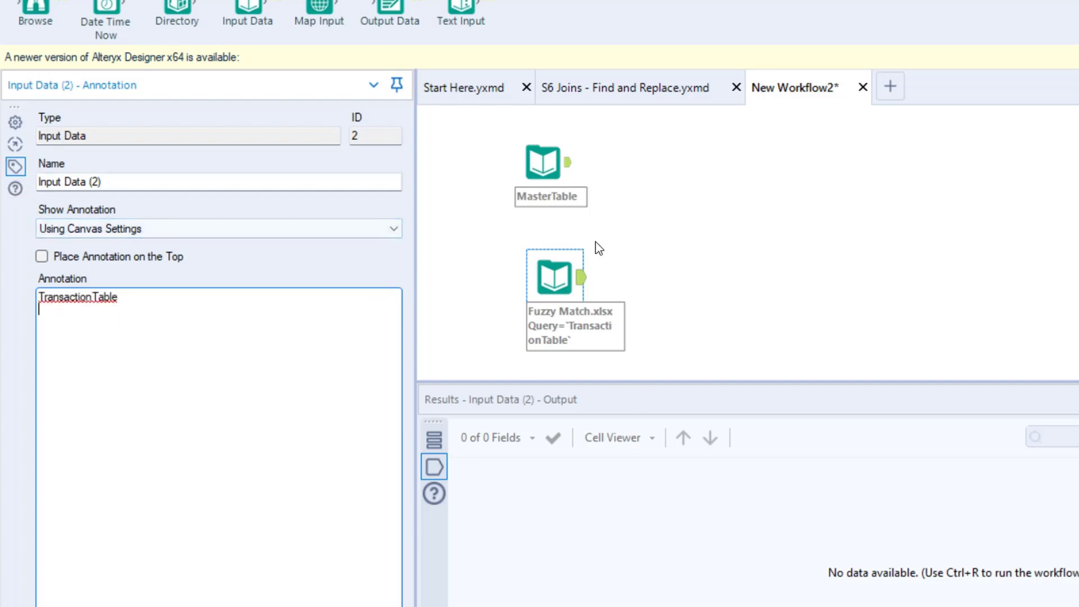
pyautogui.click(551, 152)
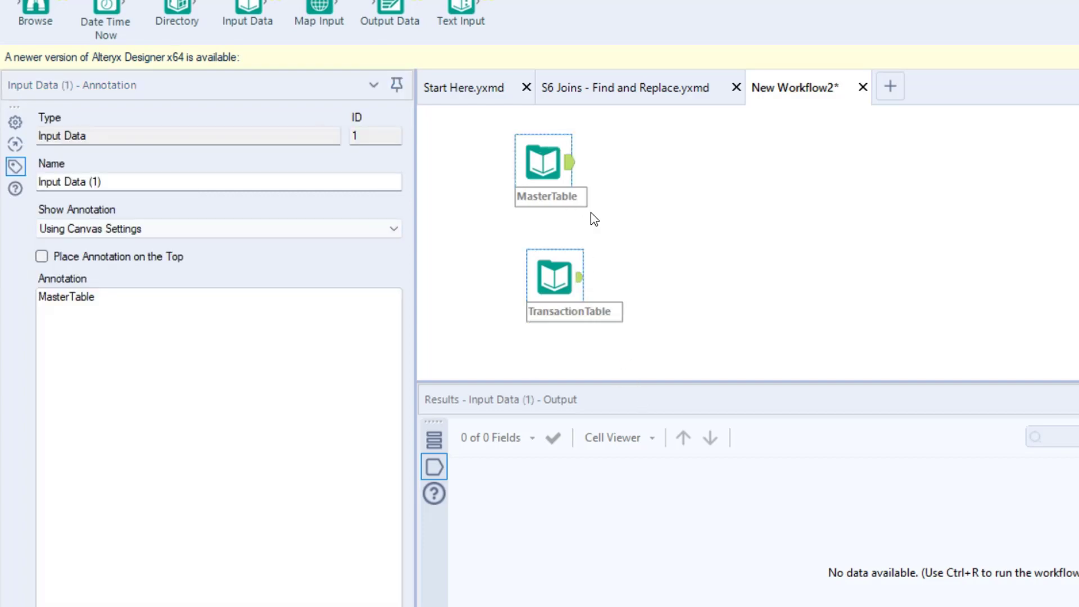
pyautogui.click(551, 281)
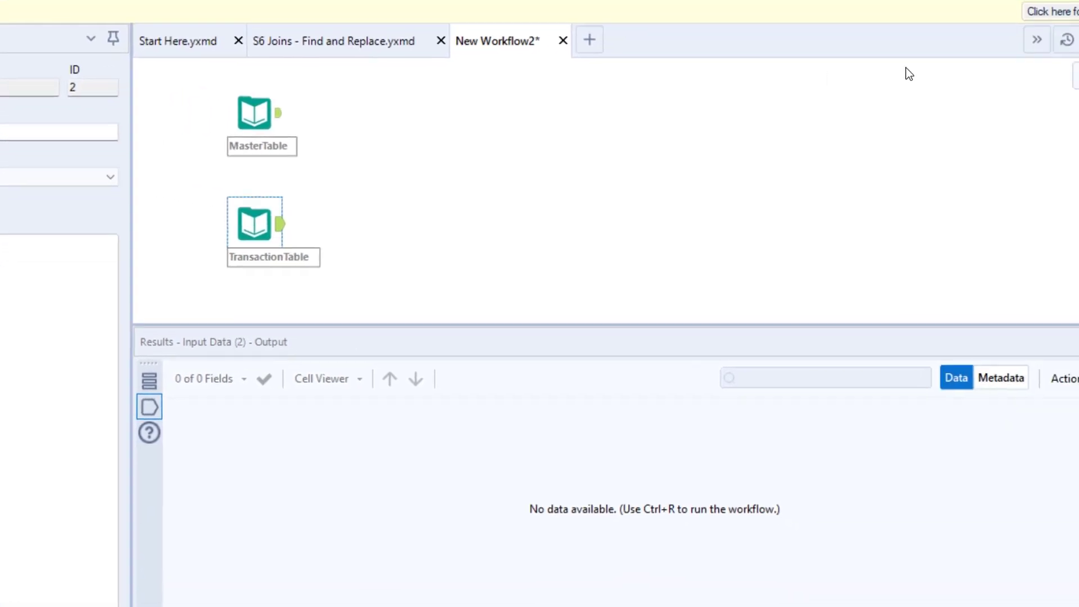
# - Run the workflow and examine the record and field counts of the MasterTable output
pyautogui.click(1028, 33)
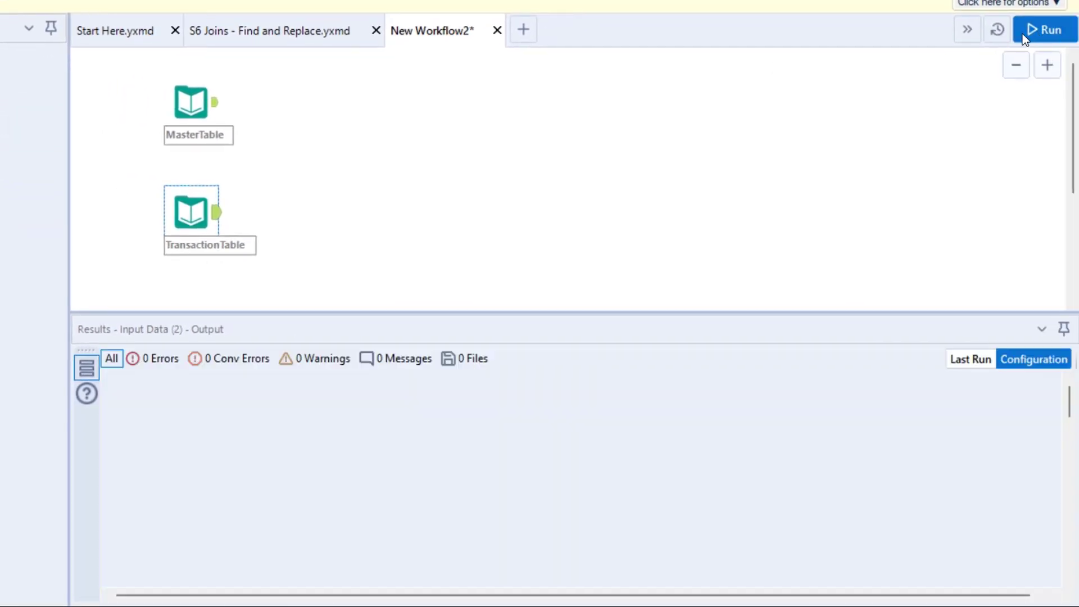
pyautogui.click(224, 104)
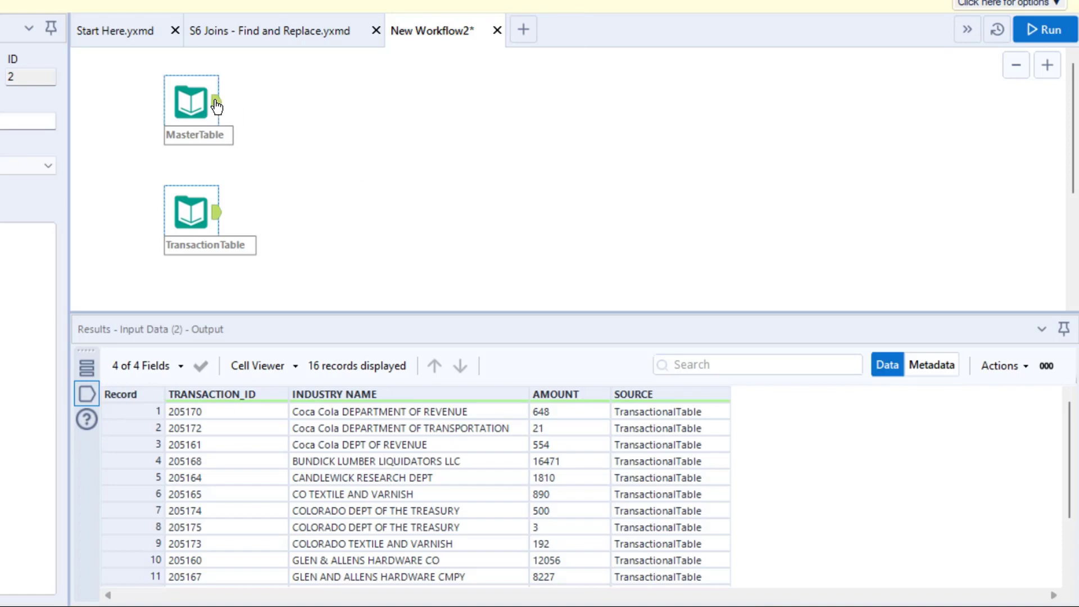
pyautogui.moveTo(294, 351); pyautogui.dragTo(420, 382)
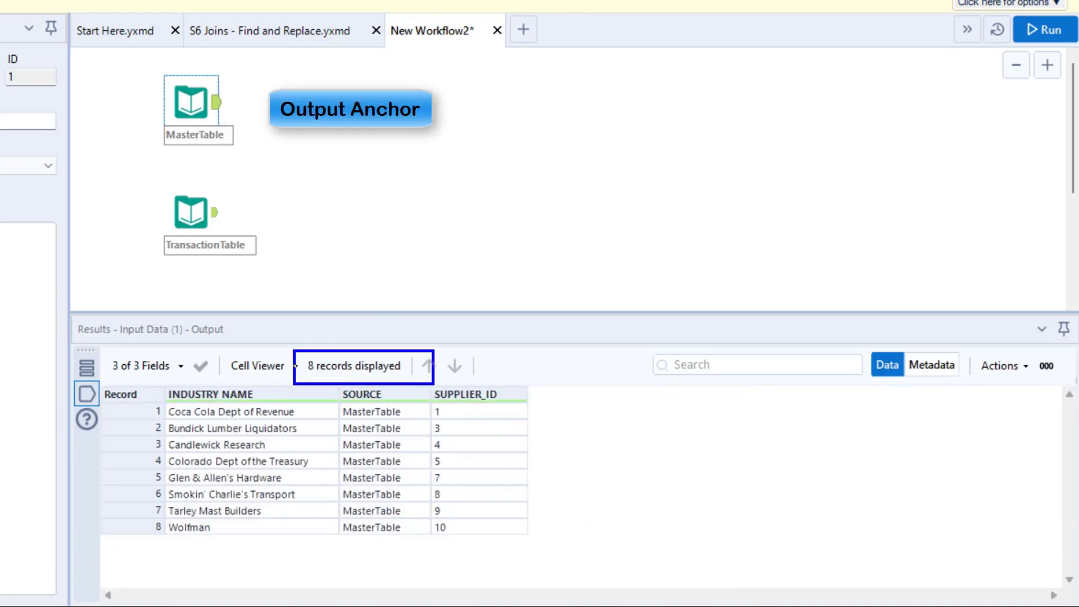
pyautogui.moveTo(92, 354); pyautogui.dragTo(173, 378)
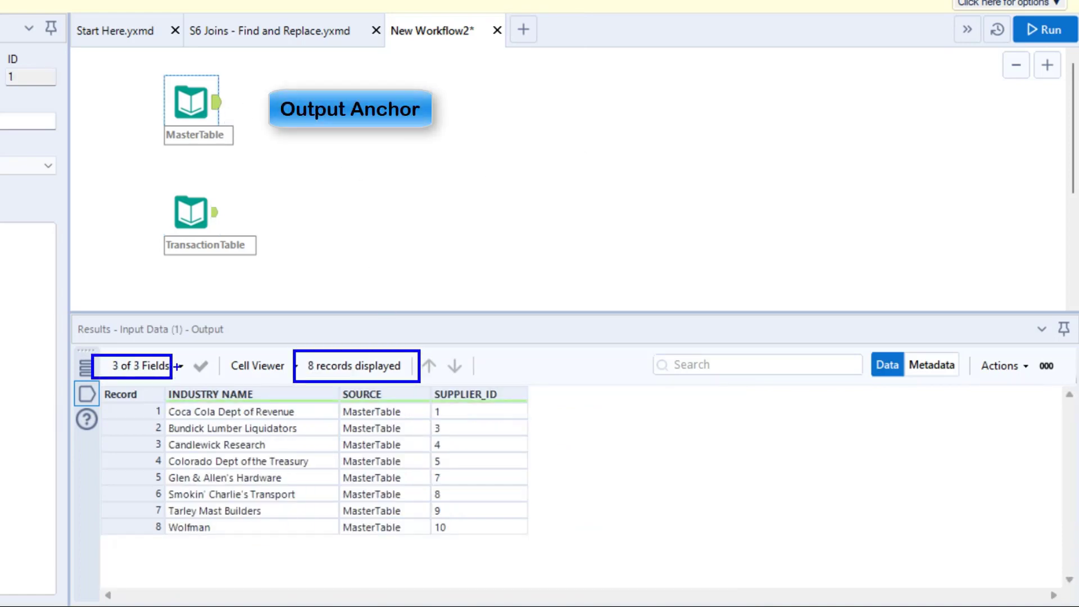
pyautogui.moveTo(208, 87); pyautogui.dragTo(321, 327)
# - Examine the TransactionTable output's record and field counts and its INDUSTRY NAME and SOURCE columns
pyautogui.click(215, 221)
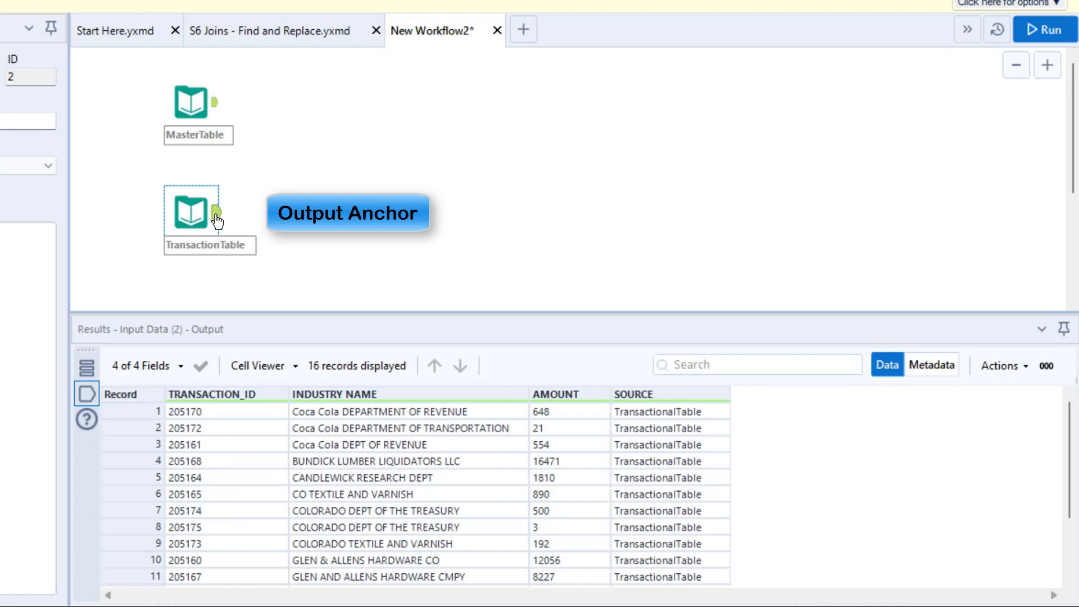
pyautogui.moveTo(300, 349); pyautogui.dragTo(405, 381)
pyautogui.moveTo(105, 351); pyautogui.dragTo(194, 384)
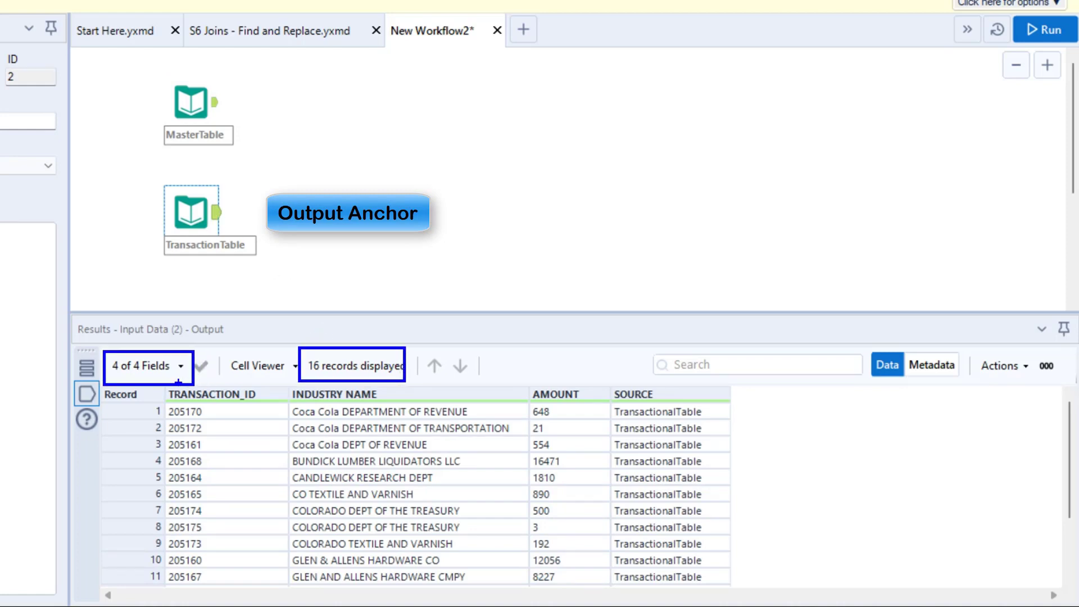
pyautogui.moveTo(288, 381); pyautogui.dragTo(382, 404)
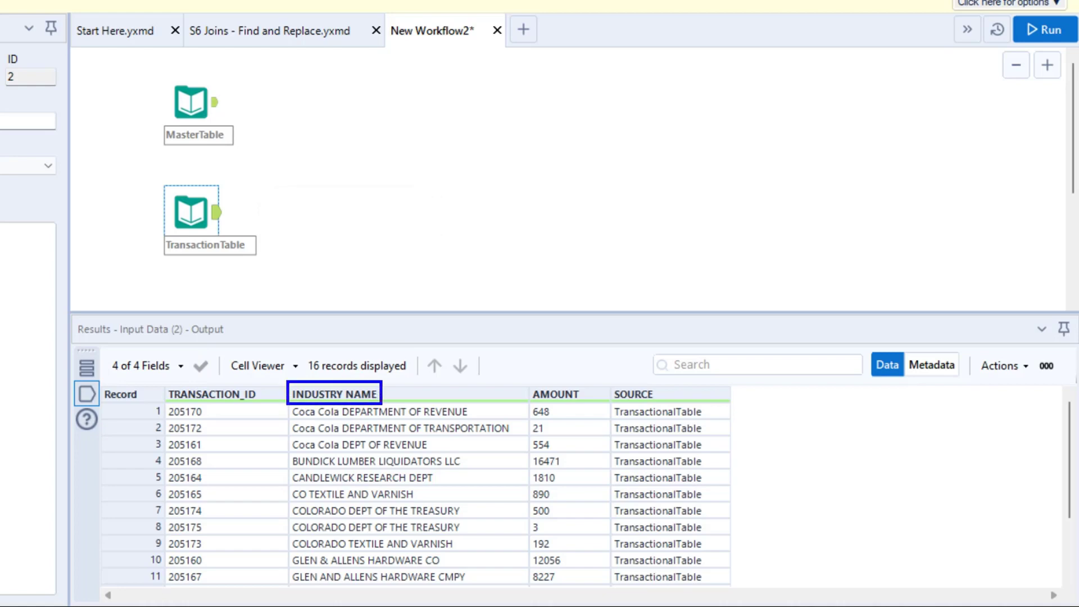
pyautogui.moveTo(594, 389); pyautogui.dragTo(682, 408)
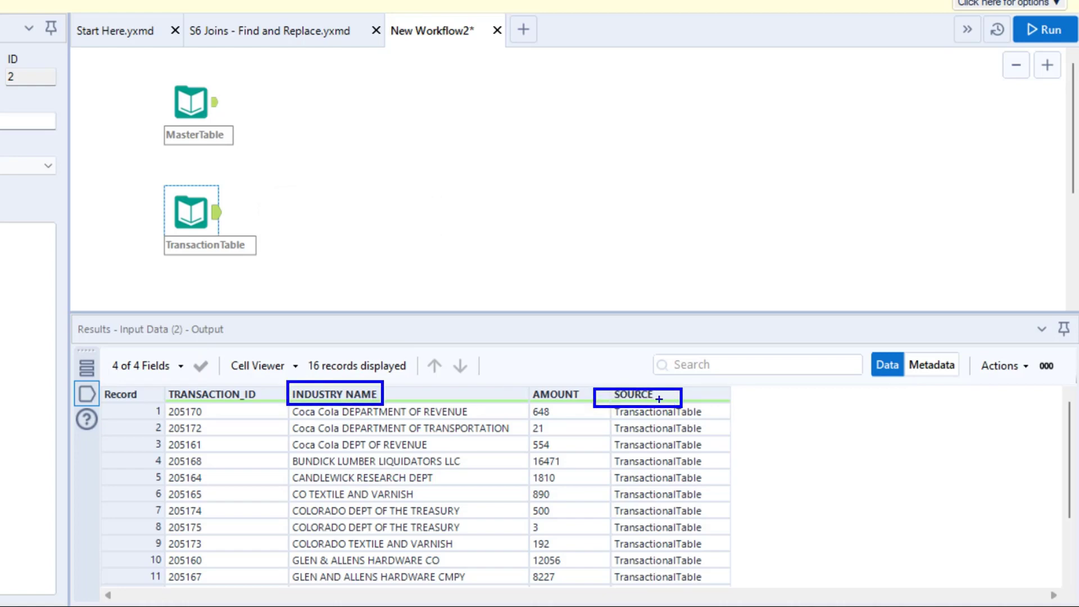
pyautogui.moveTo(377, 385); pyautogui.dragTo(458, 323)
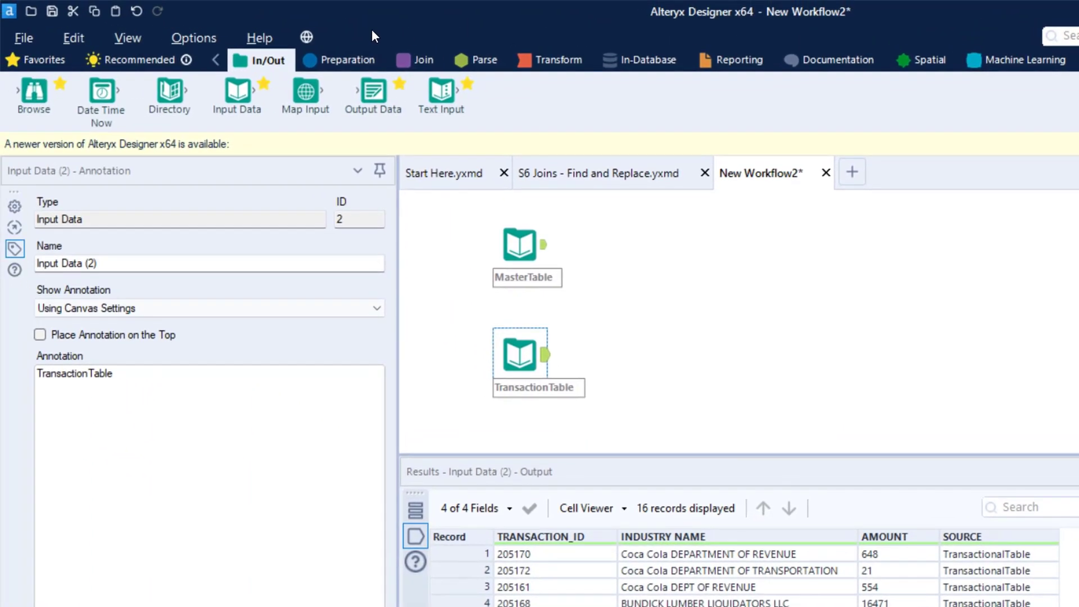
# - Add a Union tool fed by the TransactionTable input and connect the MasterTable input to it as well
pyautogui.click(416, 57)
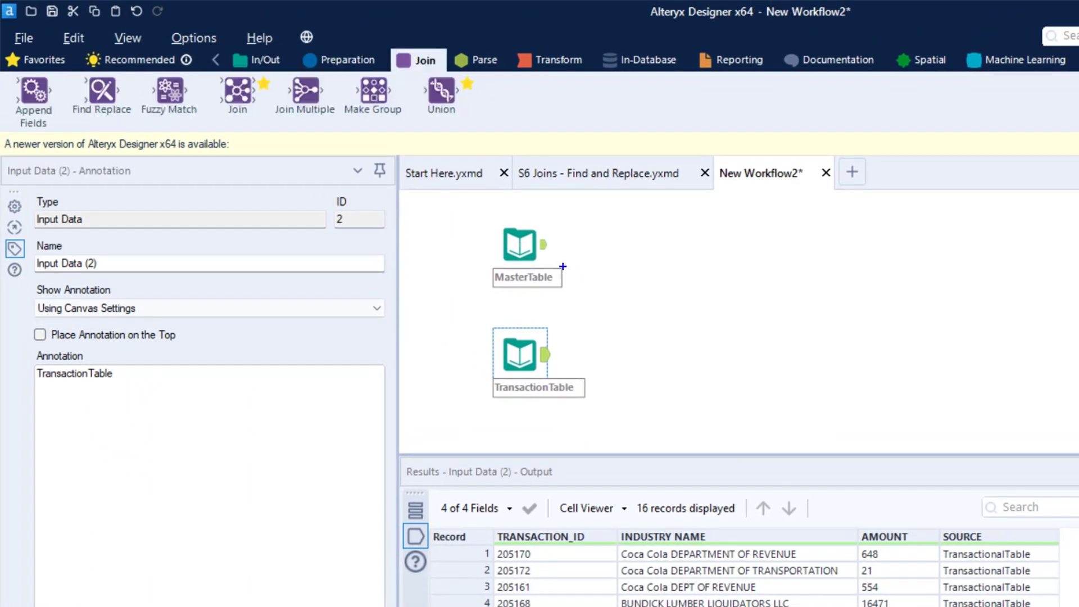
pyautogui.moveTo(469, 211); pyautogui.dragTo(574, 410)
pyautogui.moveTo(441, 94); pyautogui.dragTo(655, 310)
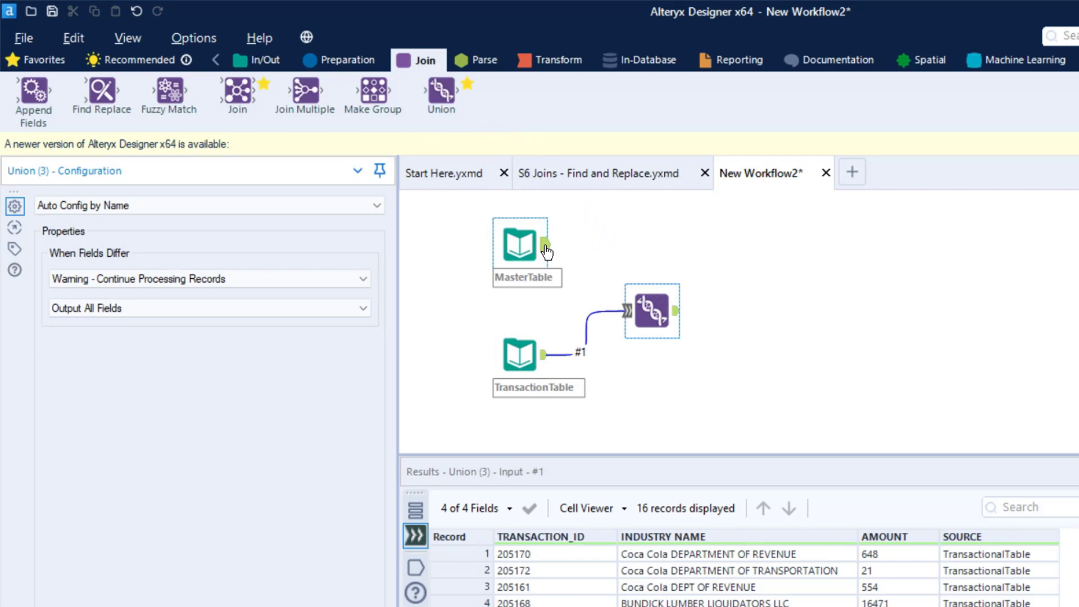
pyautogui.moveTo(543, 245); pyautogui.dragTo(626, 311)
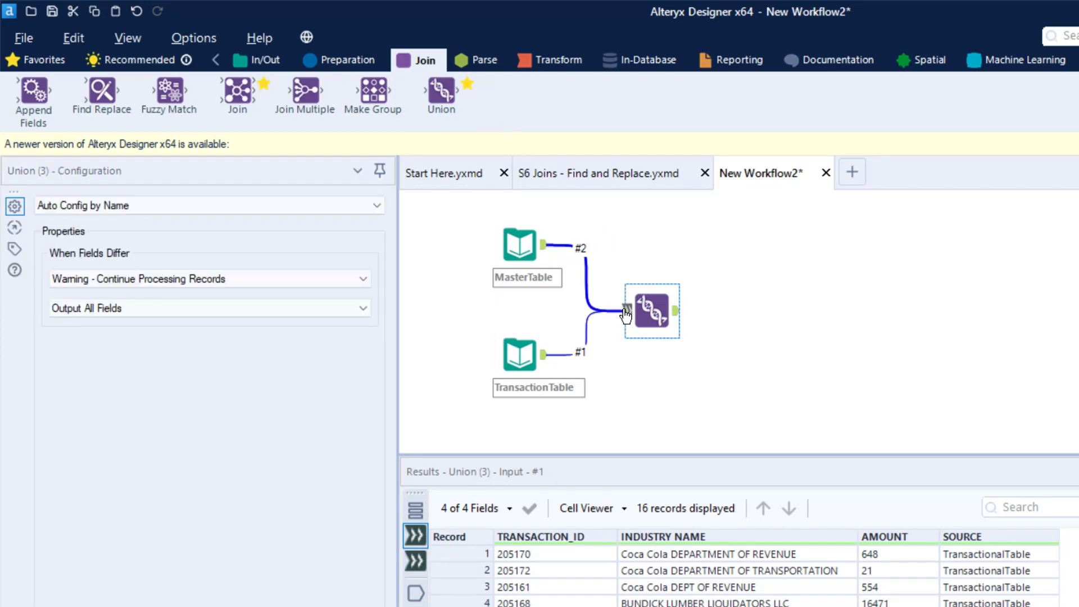
# - Check the input record counts, run the workflow and examine the Union output's record count
pyautogui.click(534, 256)
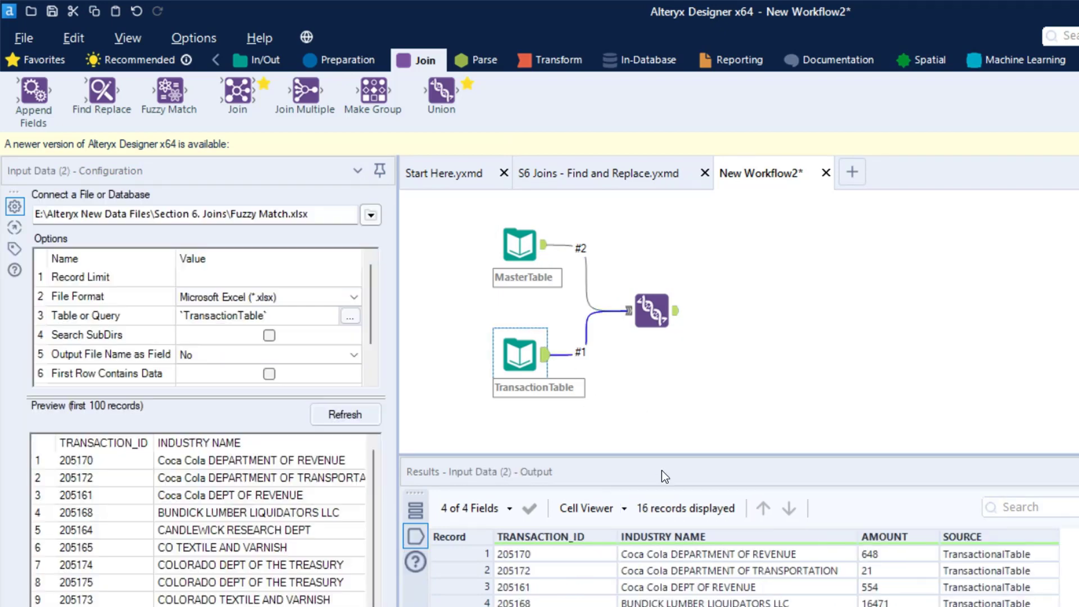
pyautogui.moveTo(625, 491); pyautogui.dragTo(751, 523)
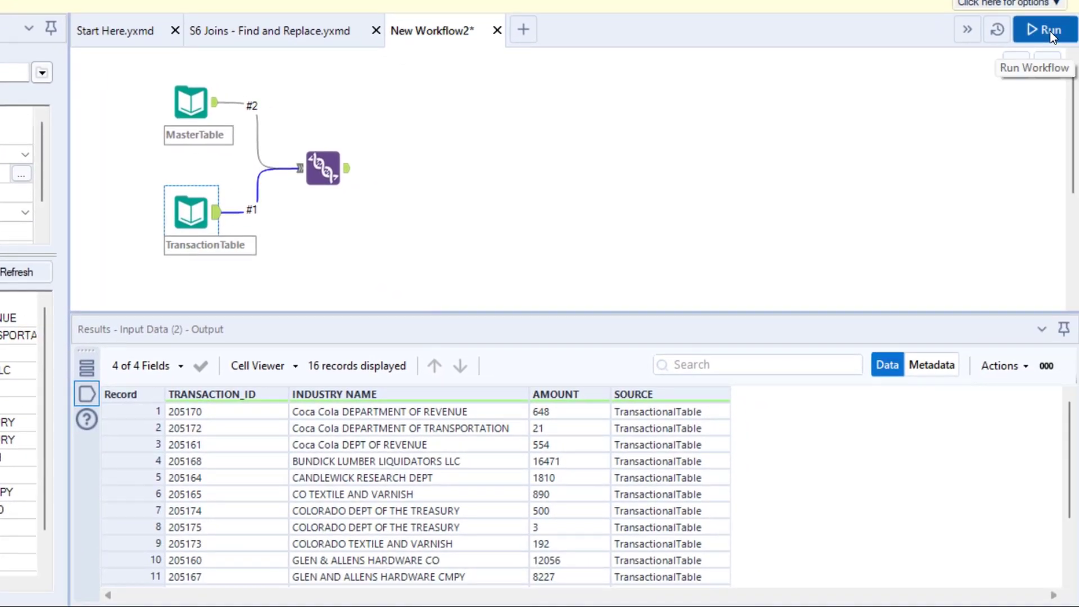
pyautogui.click(1049, 31)
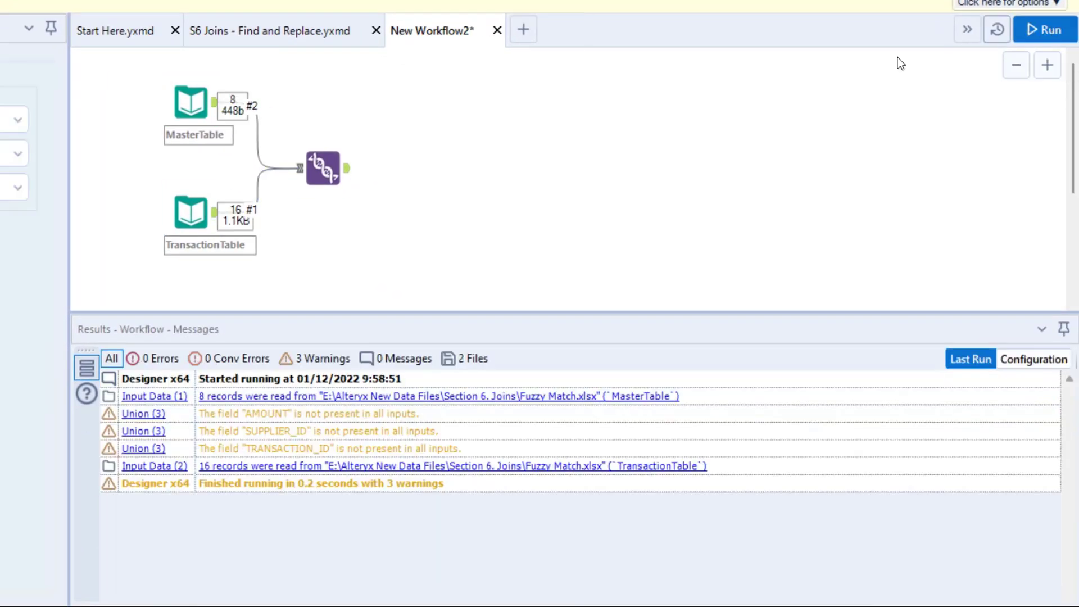
pyautogui.click(325, 169)
pyautogui.moveTo(291, 351); pyautogui.dragTo(309, 355)
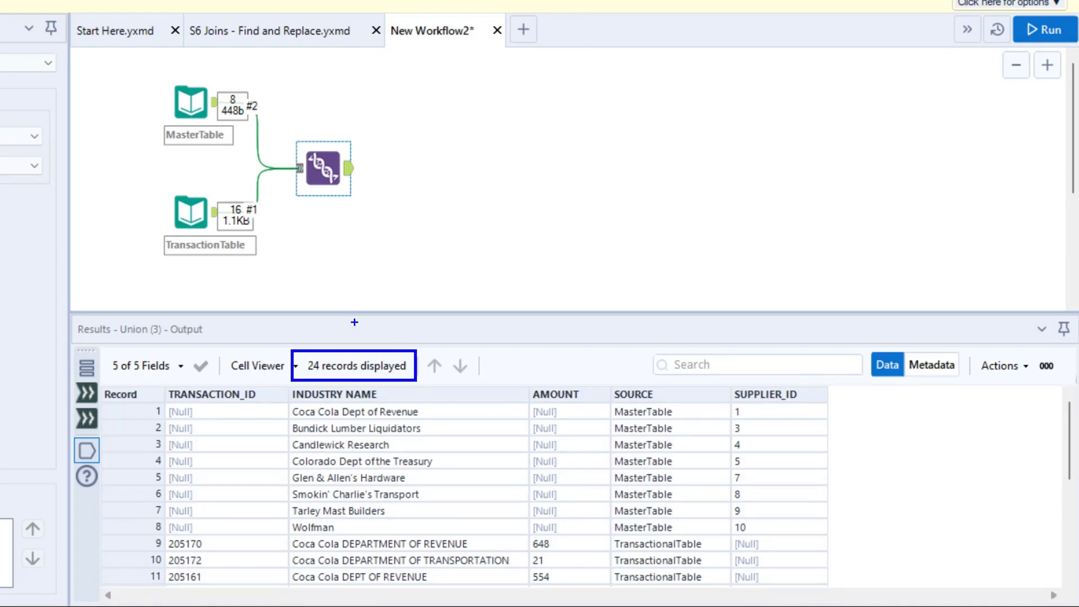
# - Enlarge the results area and examine the SOURCE column of the Union output for MasterTable and TransactionalTable rows
pyautogui.press('Escape')
pyautogui.moveTo(422, 311); pyautogui.dragTo(421, 222)
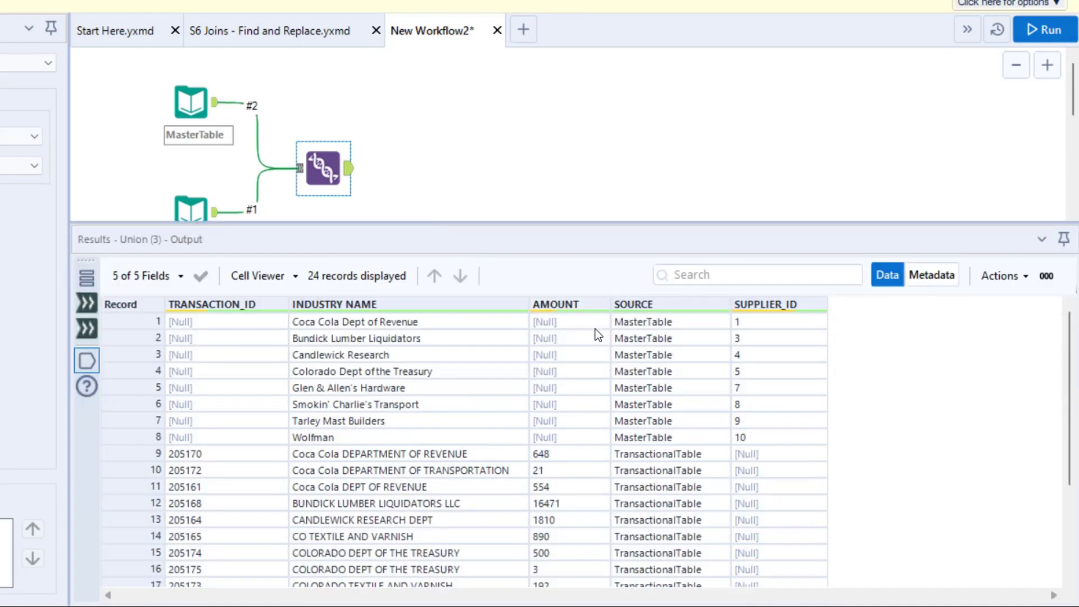
pyautogui.moveTo(614, 296)
pyautogui.mouseDown()
pyautogui.moveTo(663, 390)
pyautogui.moveTo(724, 590)
pyautogui.mouseUp()
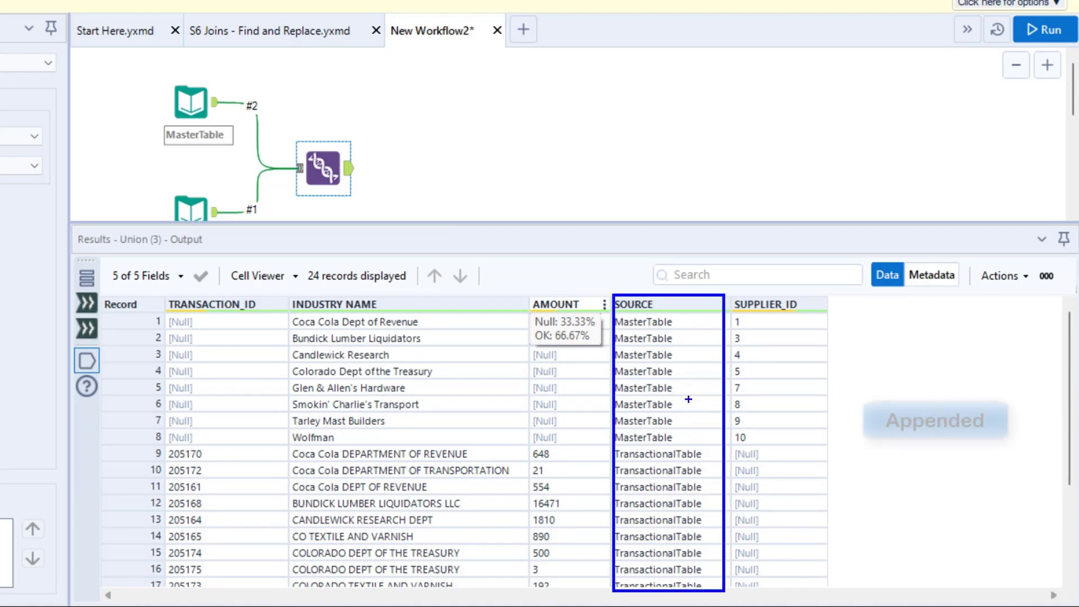
pyautogui.moveTo(687, 358); pyautogui.dragTo(804, 223)
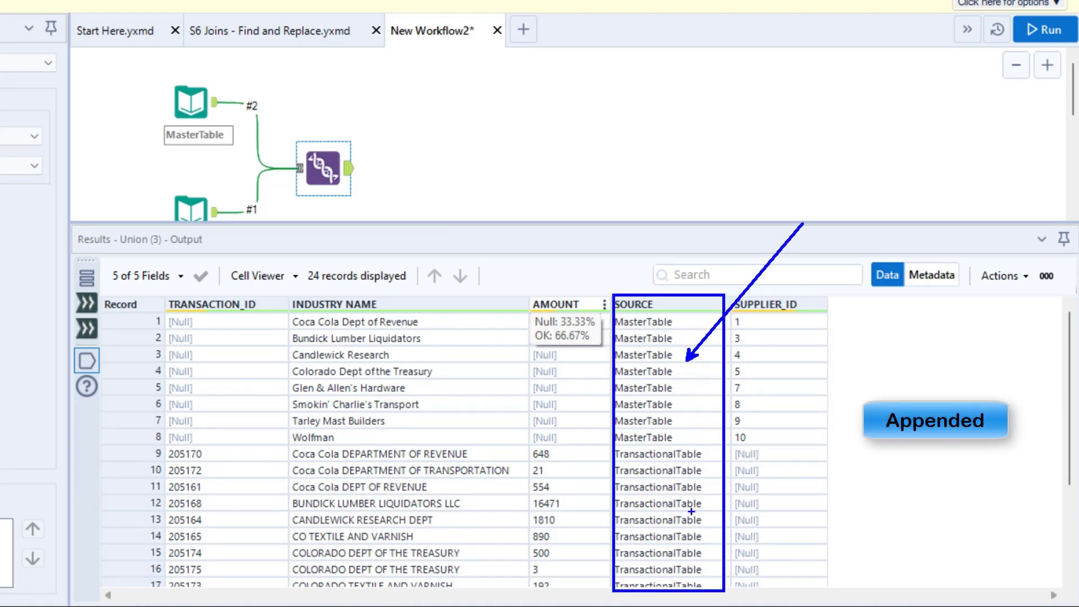
pyautogui.moveTo(720, 511); pyautogui.dragTo(830, 569)
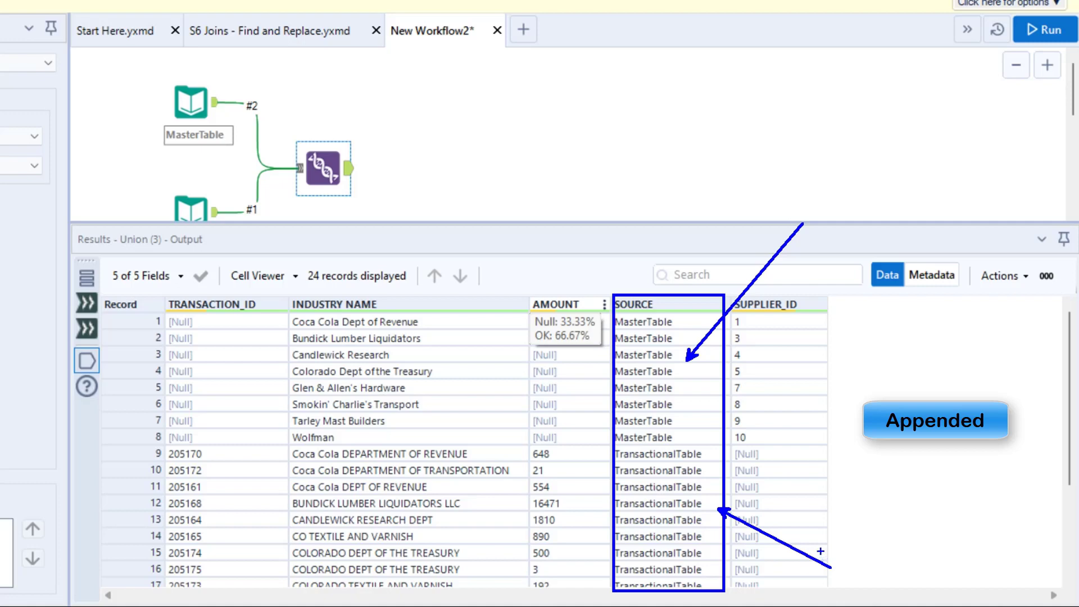
pyautogui.press('Escape')
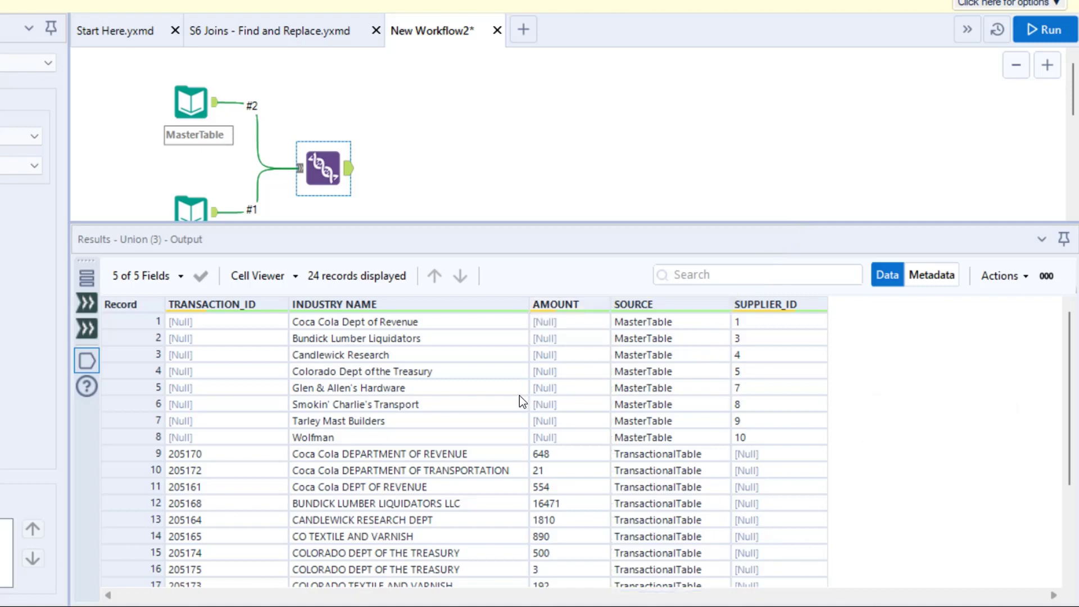
# - Compare the Coca Cola revenue department's INDUSTRY NAME spelling between the MasterTable row and the TransactionalTable row
pyautogui.moveTo(287, 311)
pyautogui.mouseDown()
pyautogui.moveTo(373, 332)
pyautogui.moveTo(681, 335)
pyautogui.mouseUp()
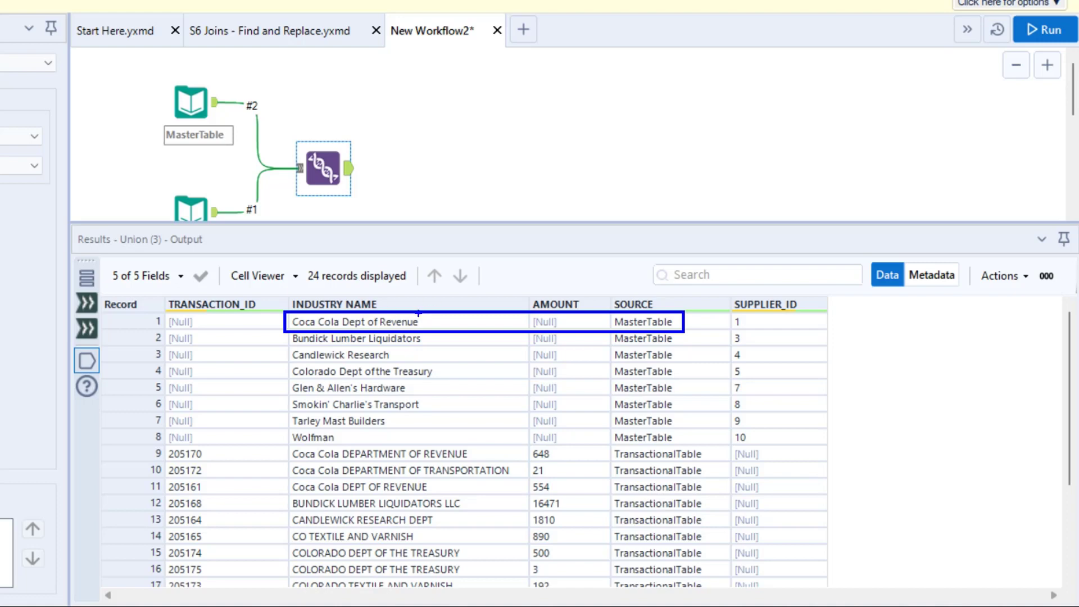
pyautogui.moveTo(282, 444)
pyautogui.mouseDown()
pyautogui.moveTo(482, 464)
pyautogui.moveTo(711, 464)
pyautogui.mouseUp()
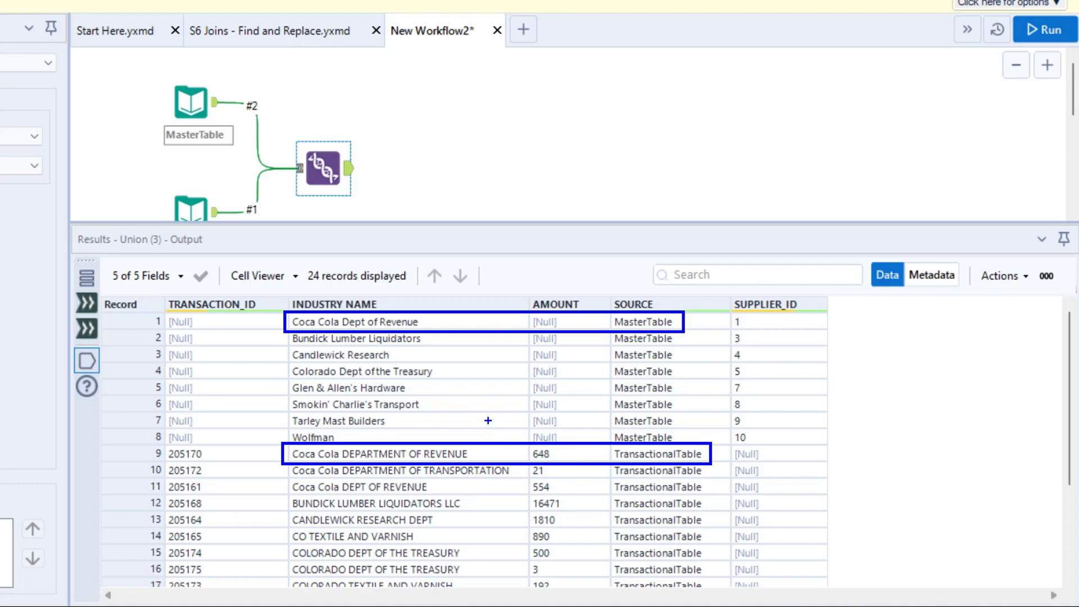
pyautogui.press('Escape')
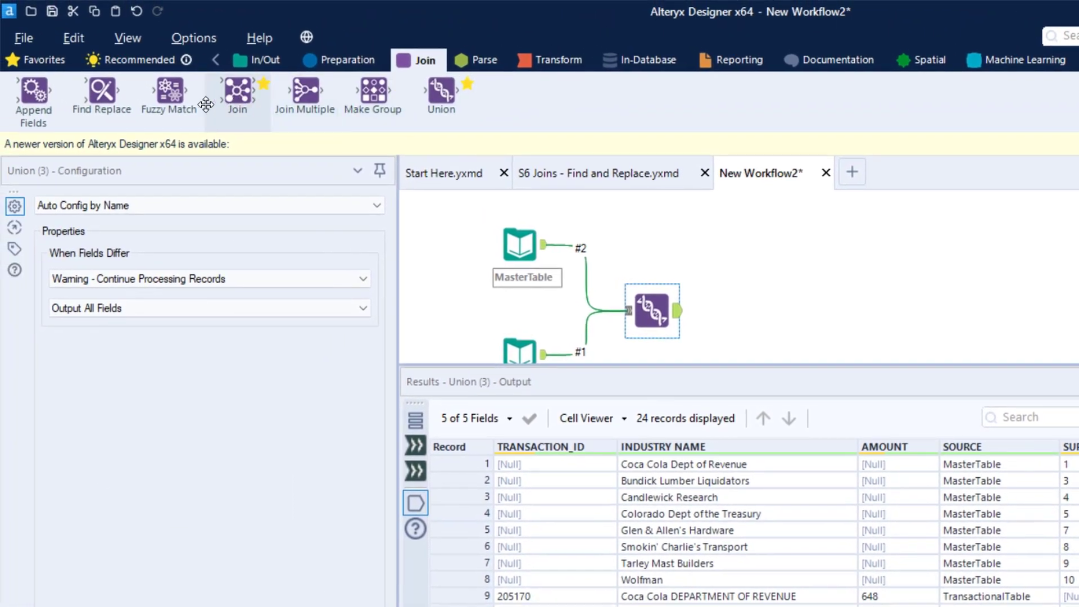
# - Add a Fuzzy Match tool after the Union and set it to Merge mode with INDUSTRY NAME as the Source ID Field
pyautogui.moveTo(171, 103)
pyautogui.mouseDown()
pyautogui.moveTo(304, 169)
pyautogui.moveTo(709, 274)
pyautogui.moveTo(783, 314)
pyautogui.mouseUp()
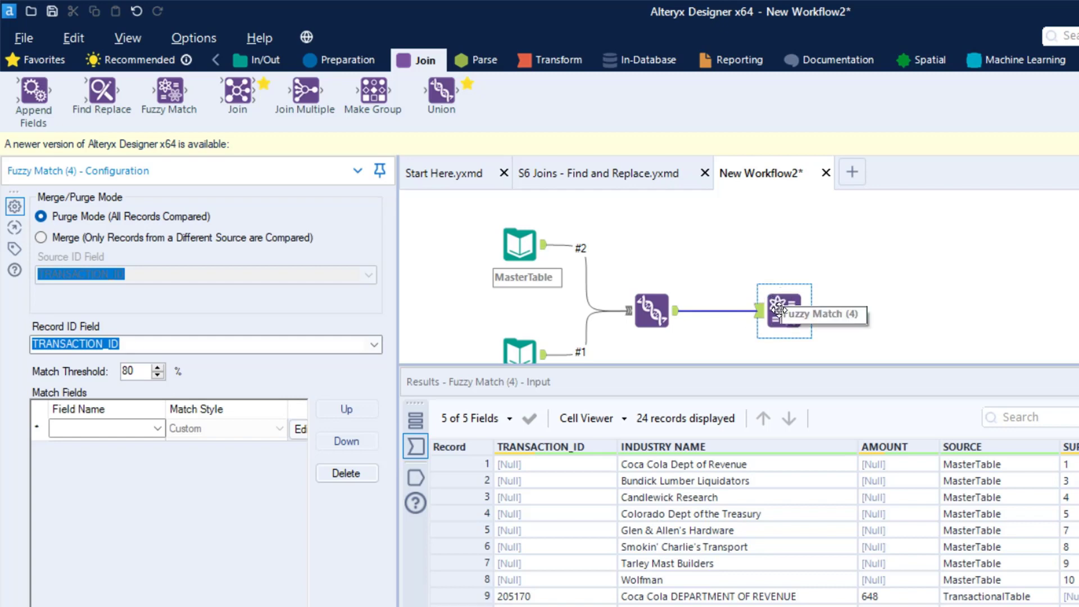
pyautogui.click(44, 239)
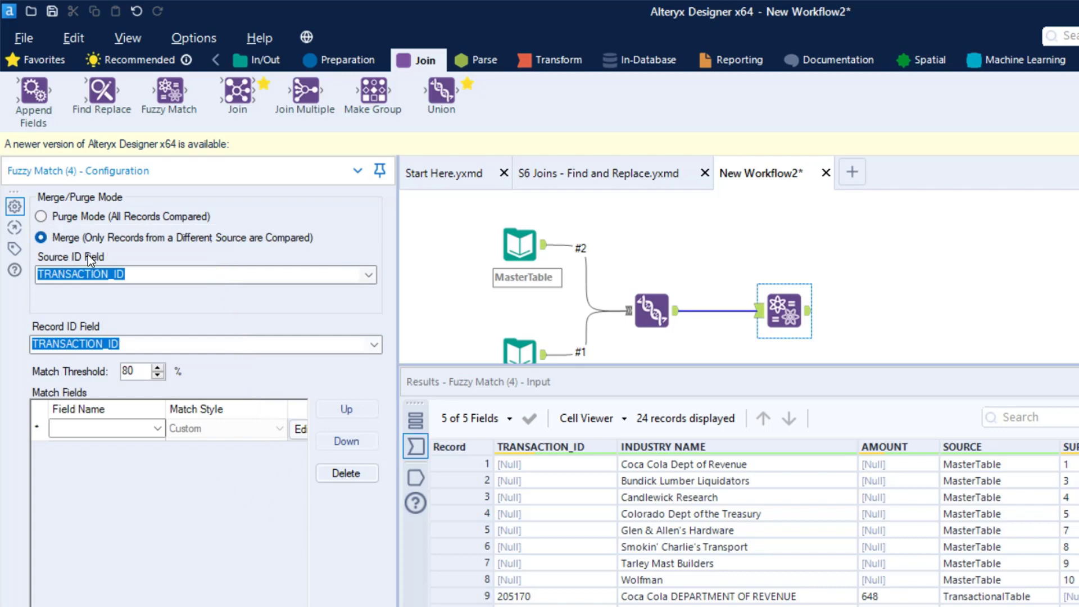
pyautogui.click(366, 279)
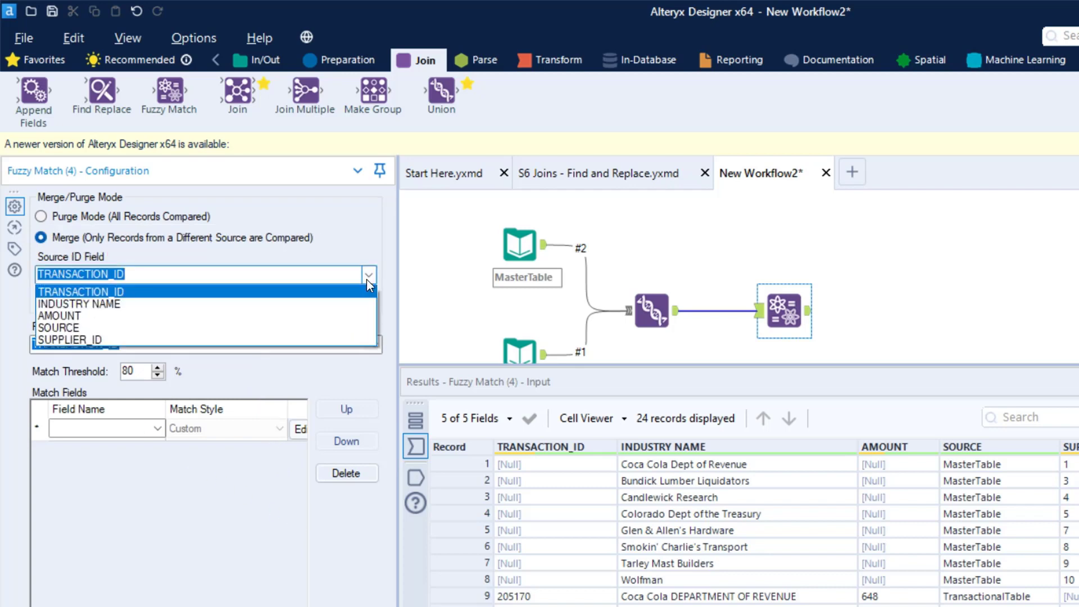
pyautogui.click(159, 305)
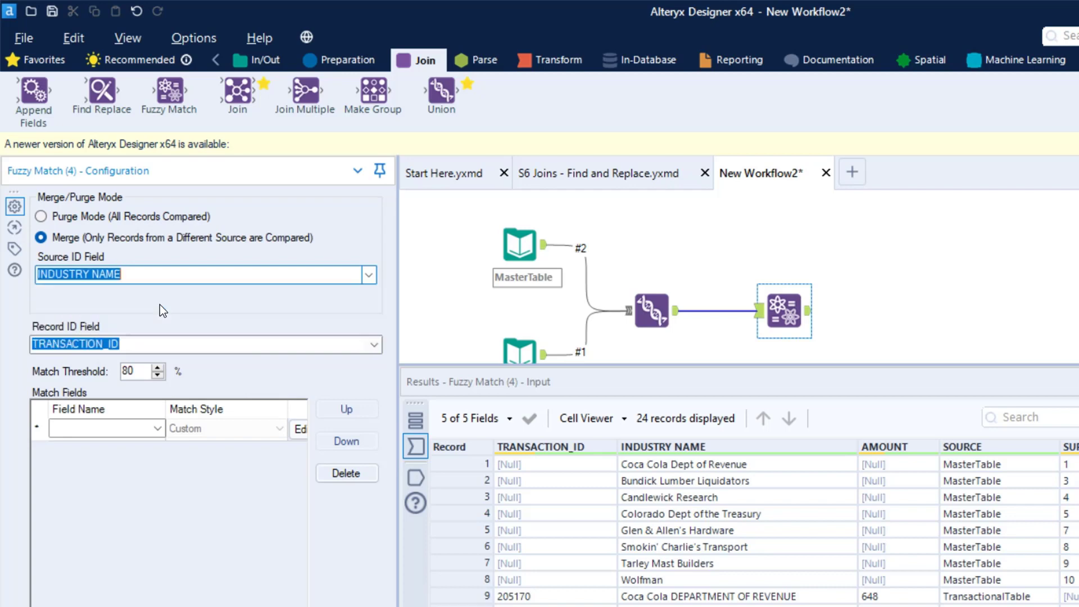
# - Set the Fuzzy Match Record ID Field to INDUSTRY NAME and check it against the Source ID Field
pyautogui.click(376, 346)
pyautogui.click(233, 375)
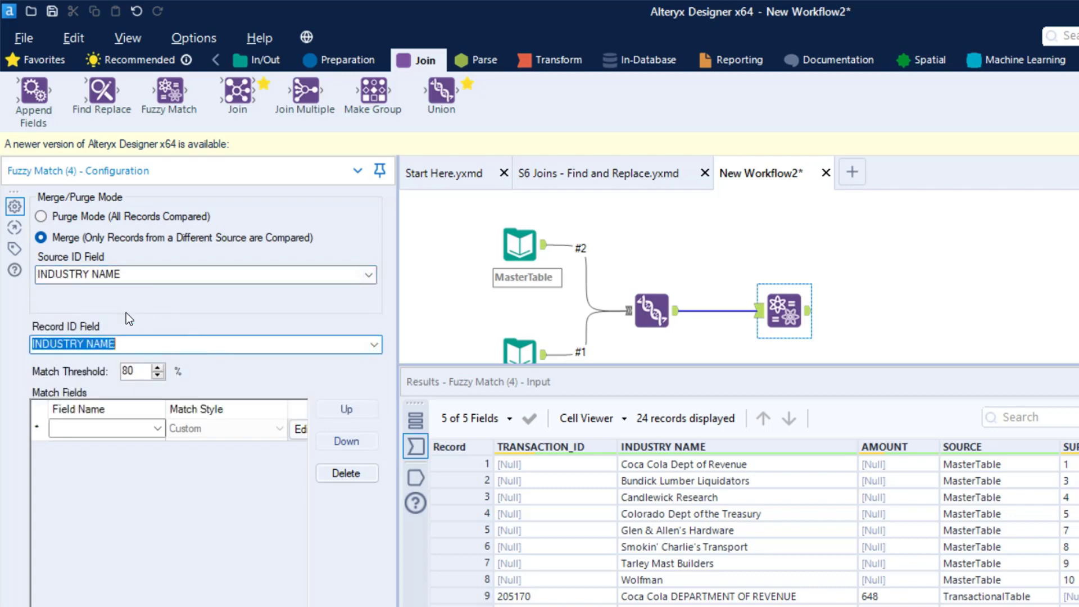
pyautogui.hotkey('ctrl', '2')
pyautogui.moveTo(34, 266); pyautogui.dragTo(136, 289)
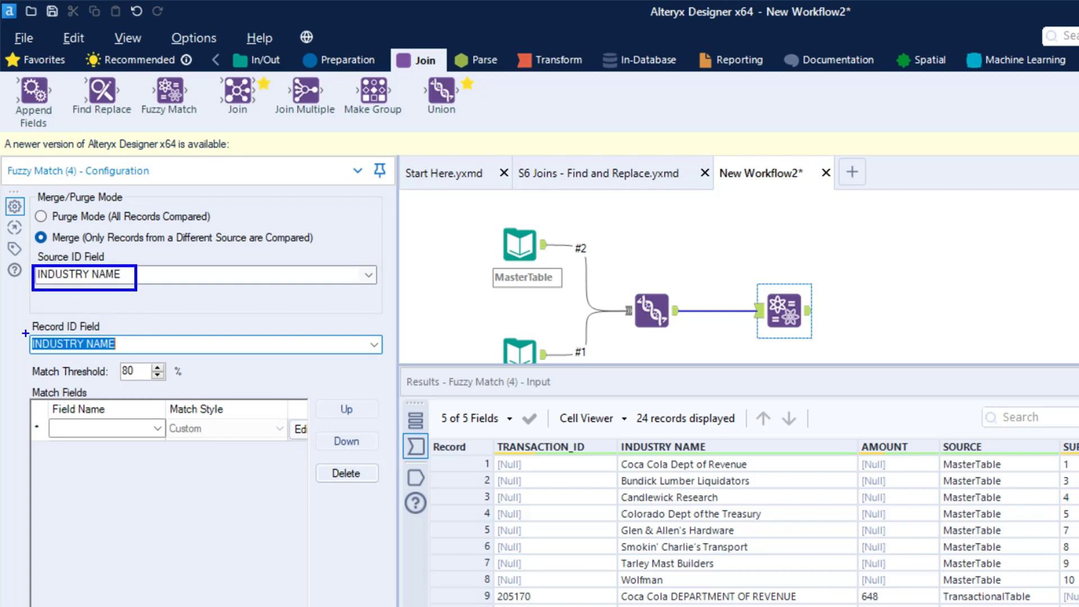
pyautogui.moveTo(25, 333); pyautogui.dragTo(131, 356)
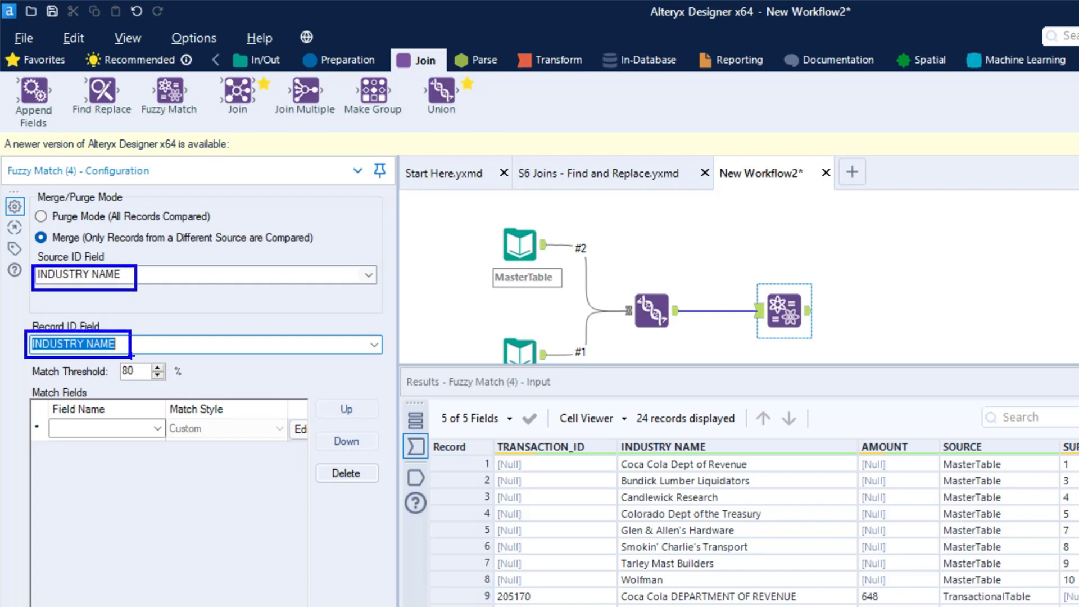
pyautogui.press('Escape')
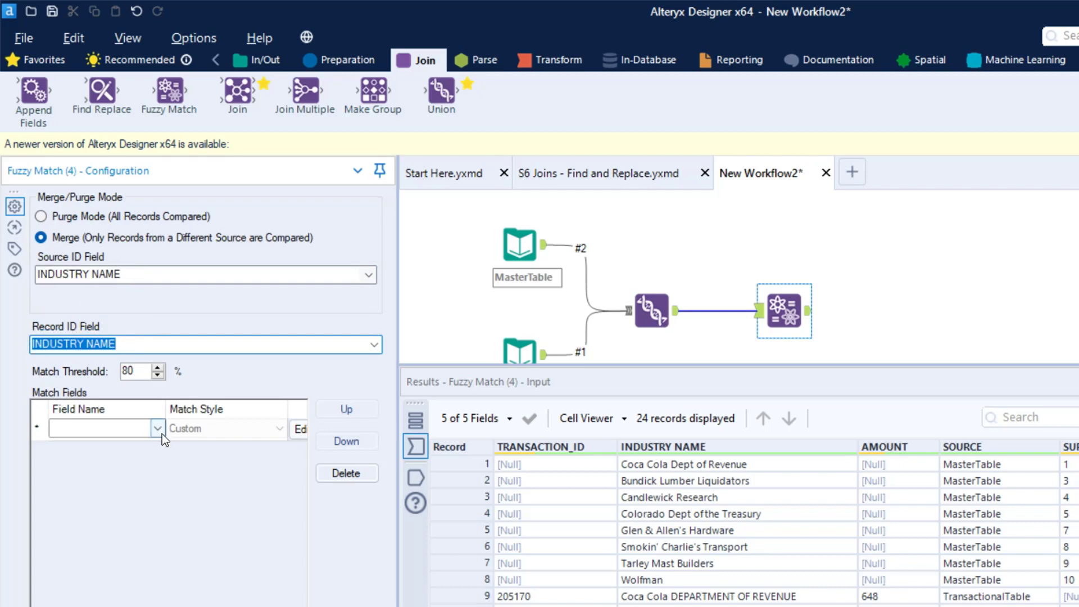
# - Add INDUSTRY NAME as a match field in the Fuzzy Match configuration, using the Company Name match style
pyautogui.click(158, 429)
pyautogui.click(147, 455)
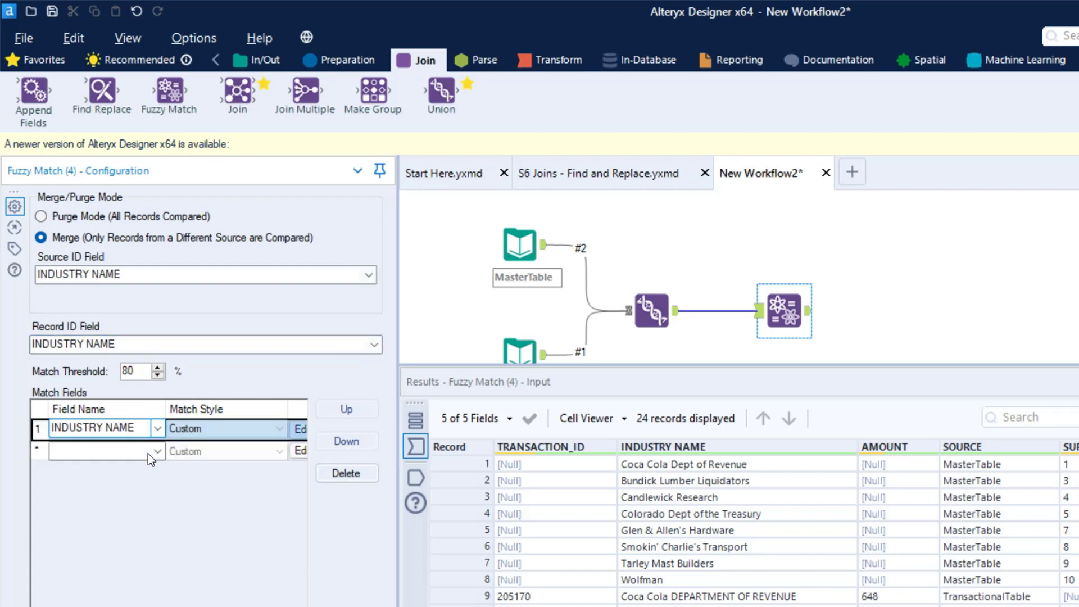
pyautogui.moveTo(26, 246); pyautogui.dragTo(138, 293)
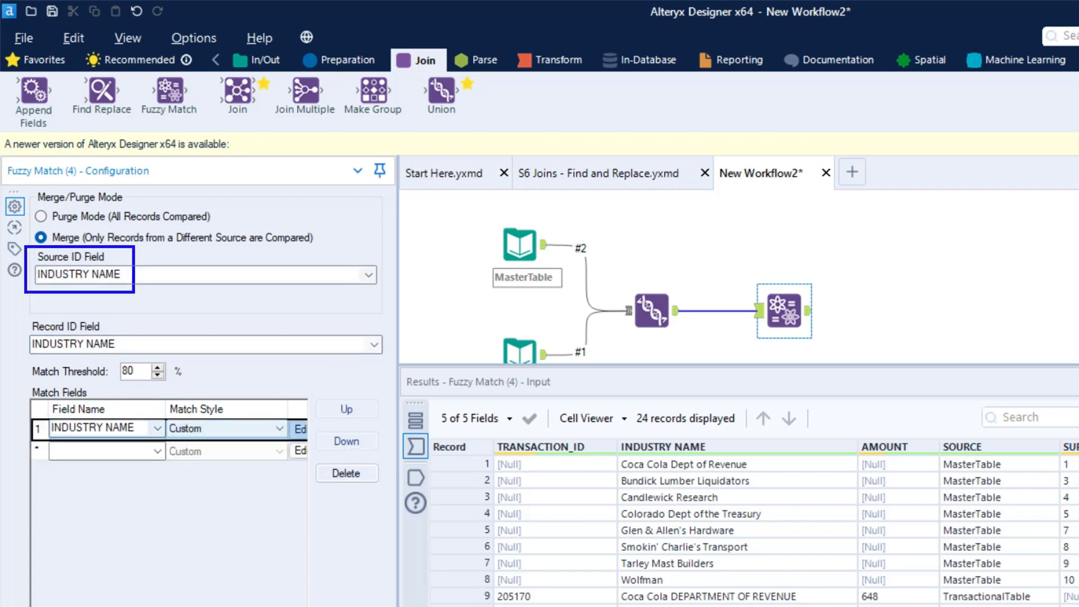
pyautogui.moveTo(22, 312); pyautogui.dragTo(130, 362)
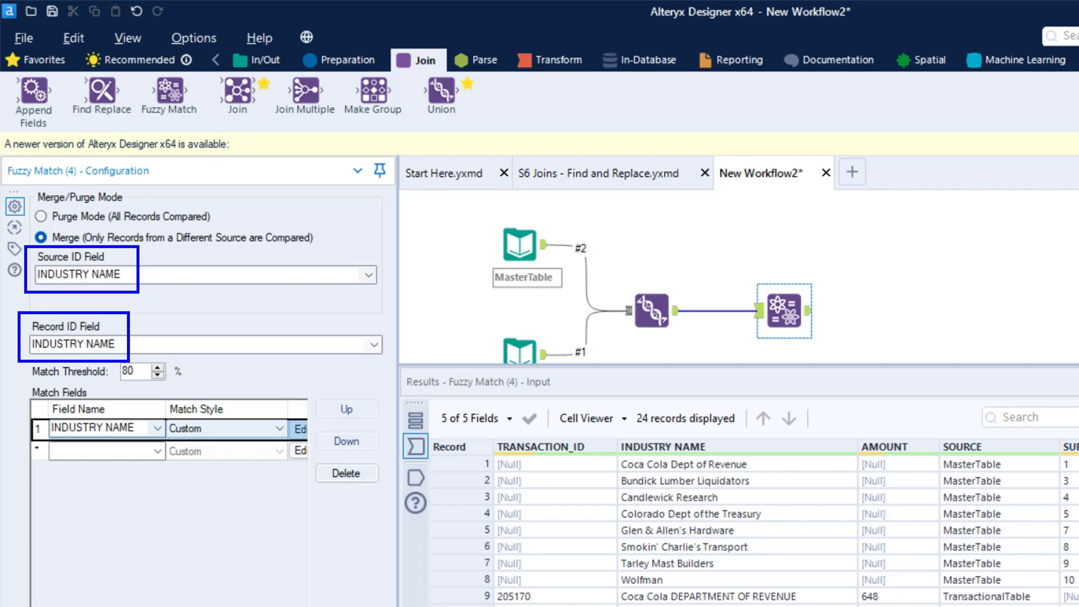
pyautogui.press('Escape')
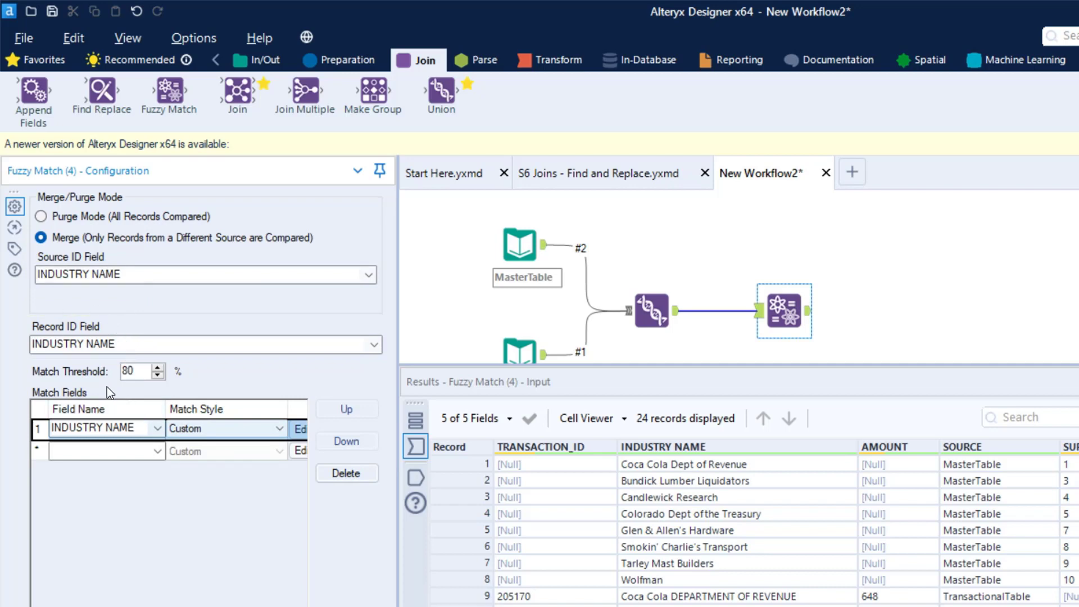
pyautogui.click(227, 429)
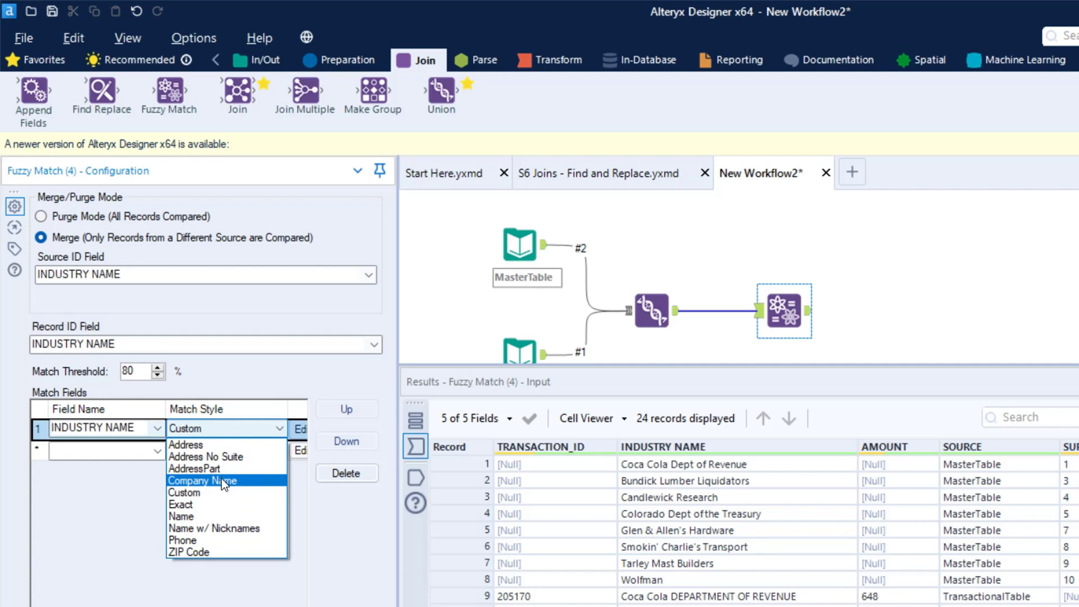
pyautogui.hotkey('ctrl', '2')
pyautogui.moveTo(55, 418); pyautogui.dragTo(243, 489)
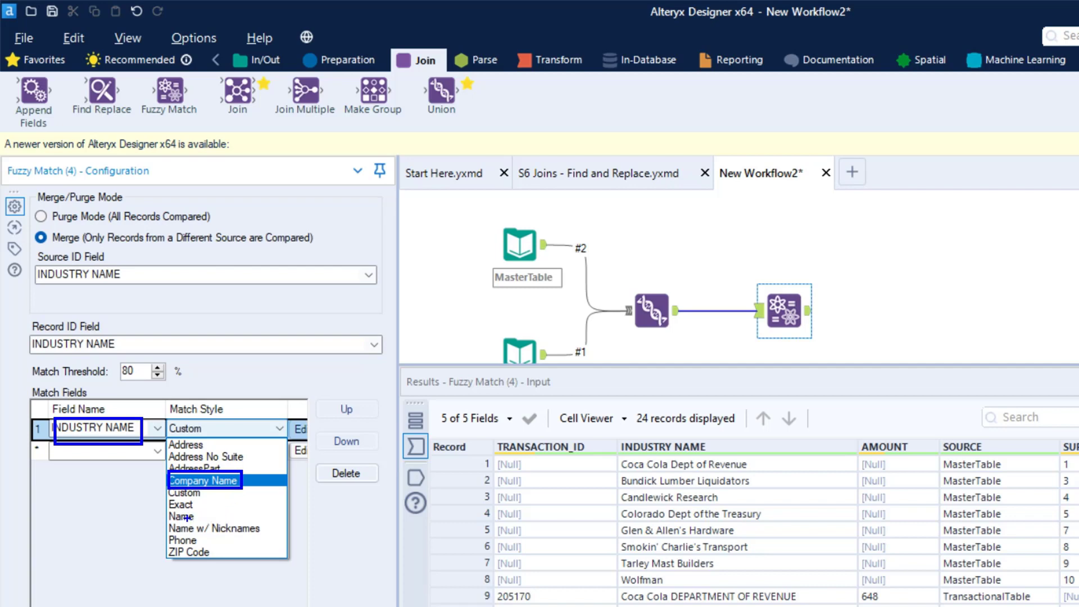
pyautogui.moveTo(162, 436)
pyautogui.mouseDown()
pyautogui.moveTo(214, 453)
pyautogui.moveTo(495, 304)
pyautogui.moveTo(668, 237)
pyautogui.mouseUp()
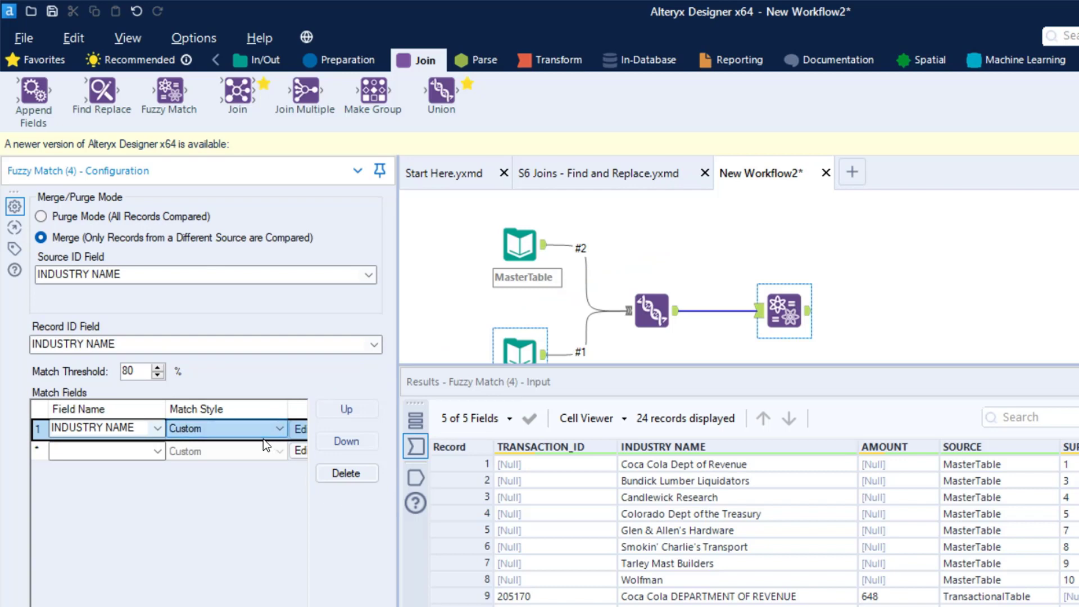
pyautogui.click(261, 436)
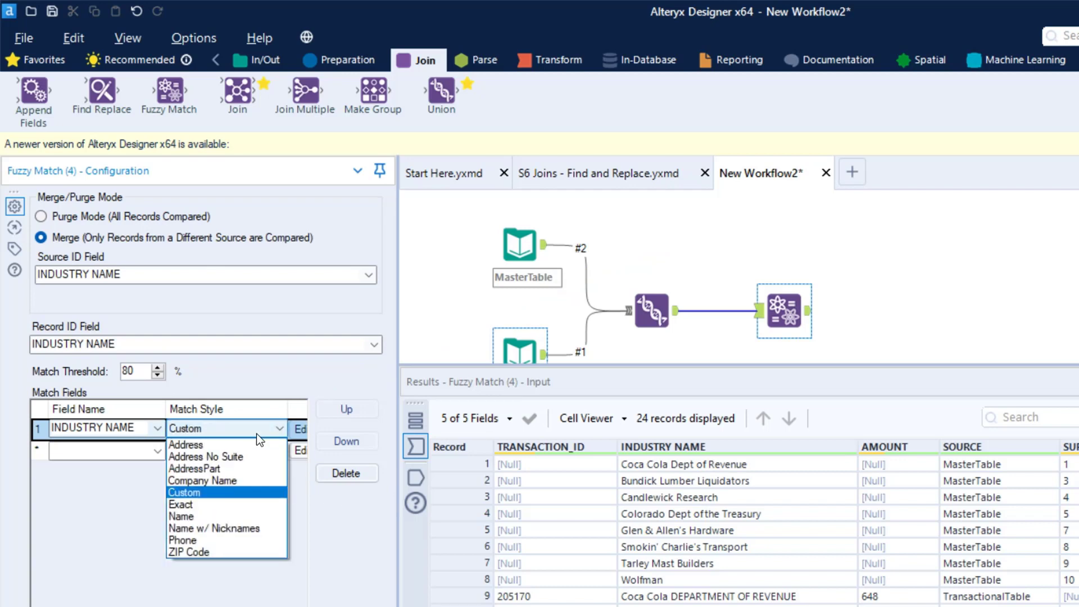
pyautogui.click(248, 482)
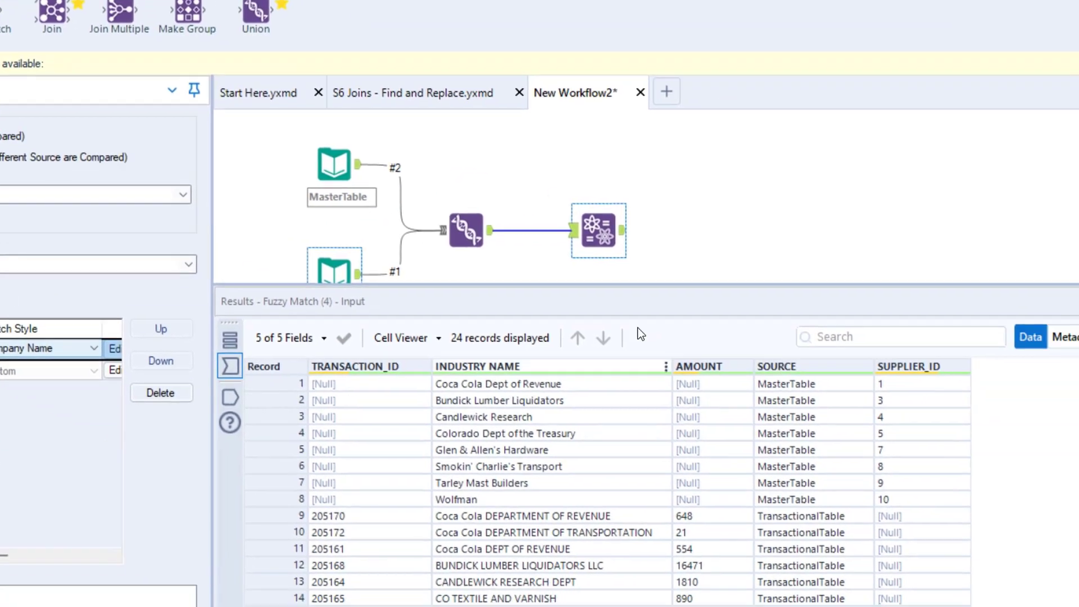
# - Run the workflow, display the Fuzzy Match output and review the available match styles
pyautogui.click(1041, 31)
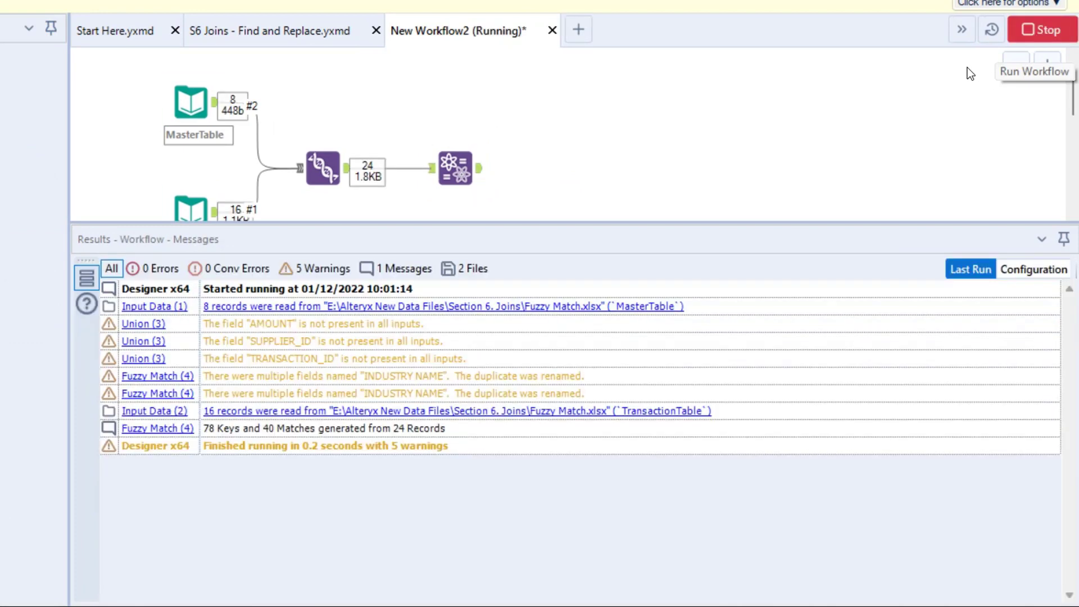
pyautogui.click(481, 176)
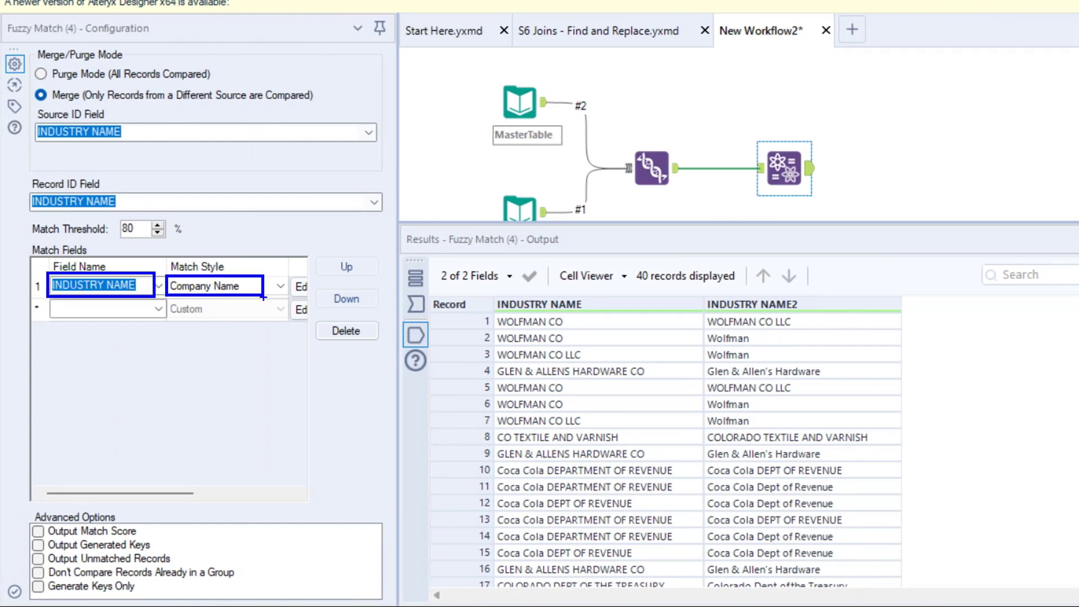
pyautogui.click(280, 290)
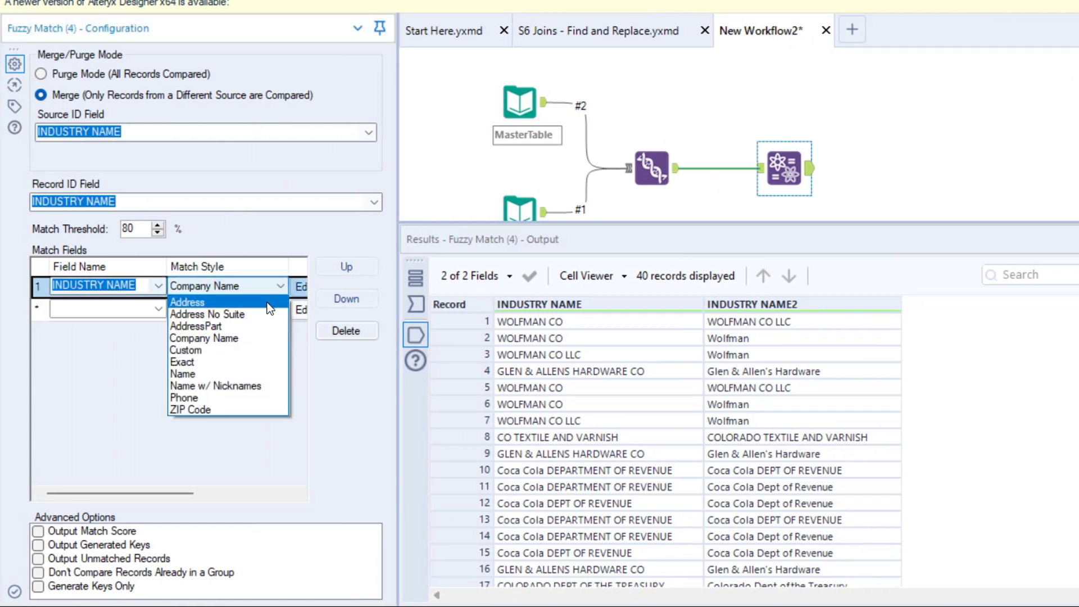
pyautogui.click(273, 283)
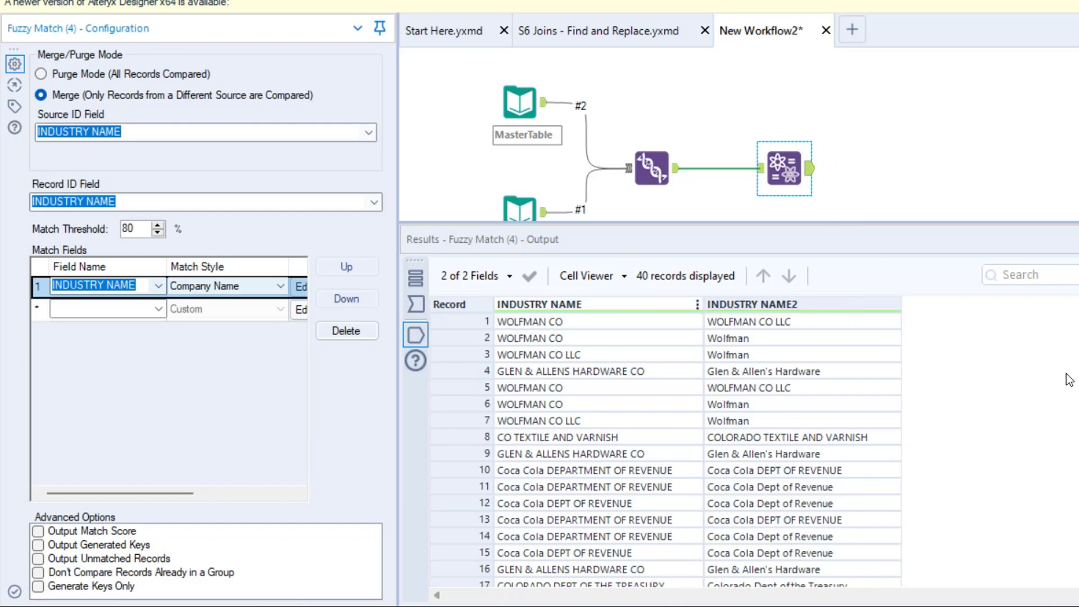
# - Examine the Fuzzy Match output's record count and its paired names for Wolfman, Coca Cola and Glen & Allen's Hardware
pyautogui.moveTo(488, 309); pyautogui.dragTo(589, 348)
pyautogui.moveTo(690, 313); pyautogui.dragTo(838, 362)
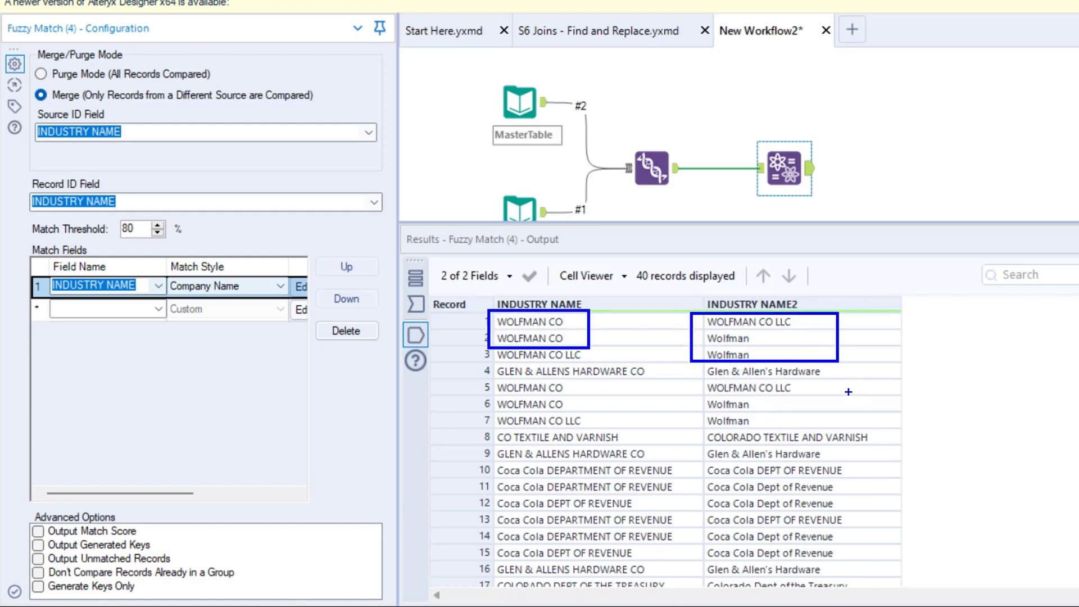
pyautogui.moveTo(489, 464); pyautogui.dragTo(859, 479)
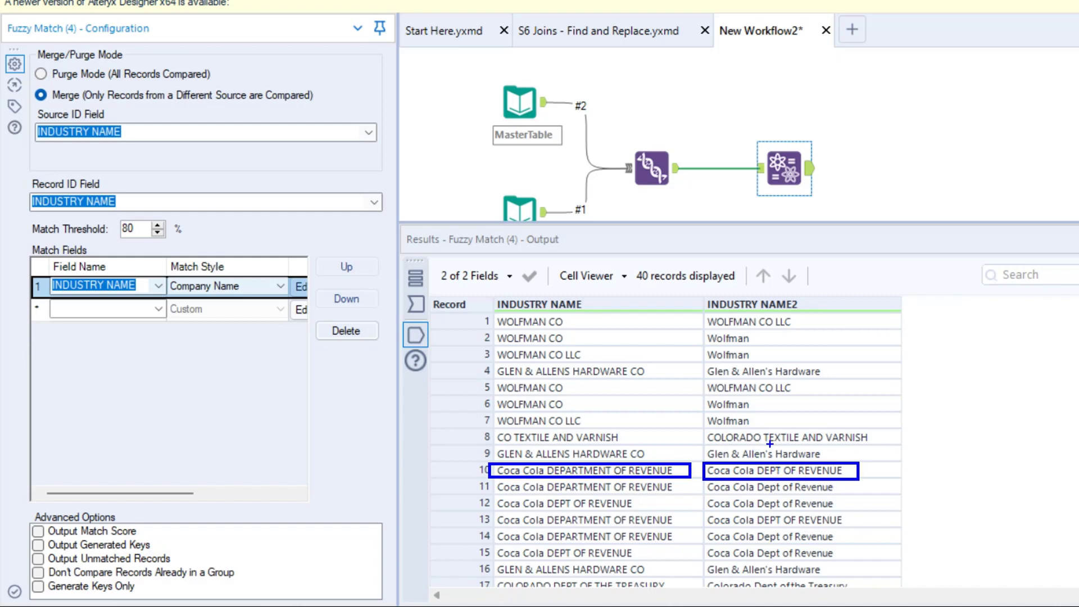
pyautogui.moveTo(488, 359)
pyautogui.mouseDown()
pyautogui.moveTo(599, 387)
pyautogui.moveTo(848, 385)
pyautogui.moveTo(856, 347)
pyautogui.moveTo(1060, 226)
pyautogui.mouseUp()
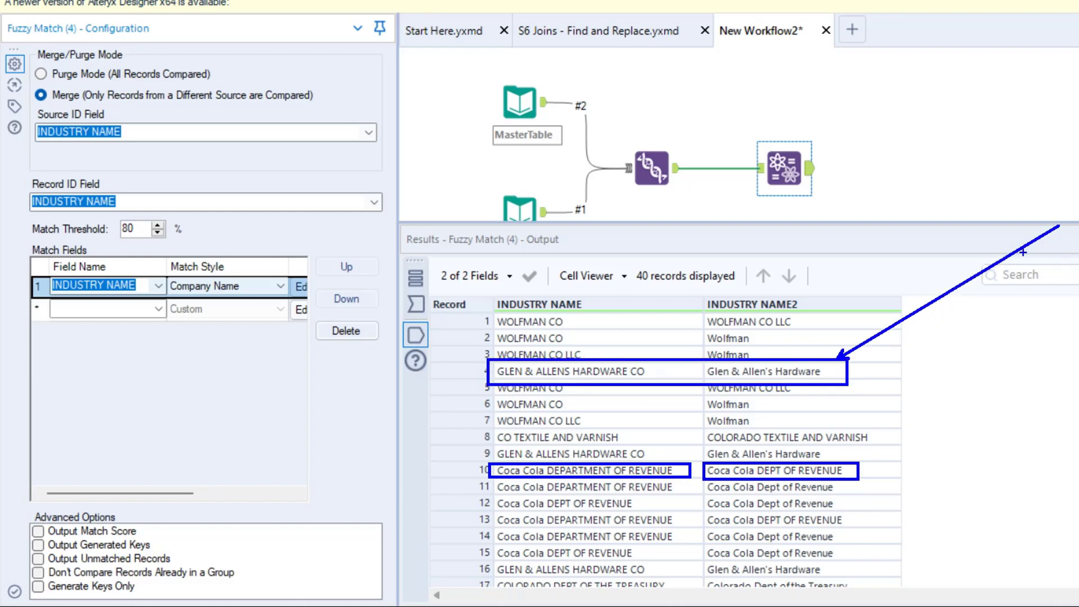
pyautogui.press('e')
pyautogui.moveTo(628, 258); pyautogui.dragTo(745, 291)
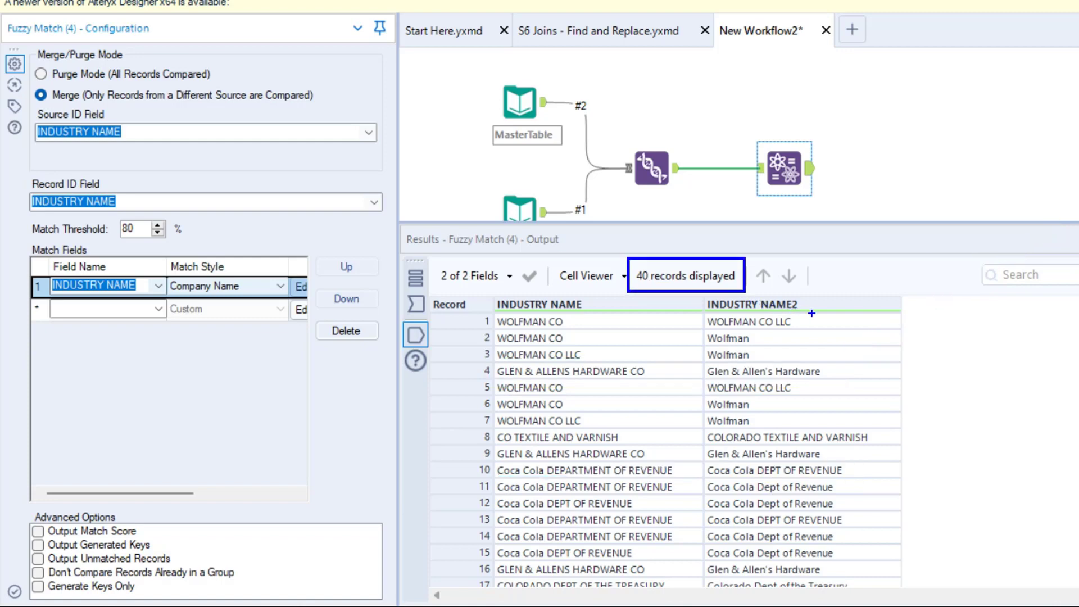
pyautogui.press('Escape')
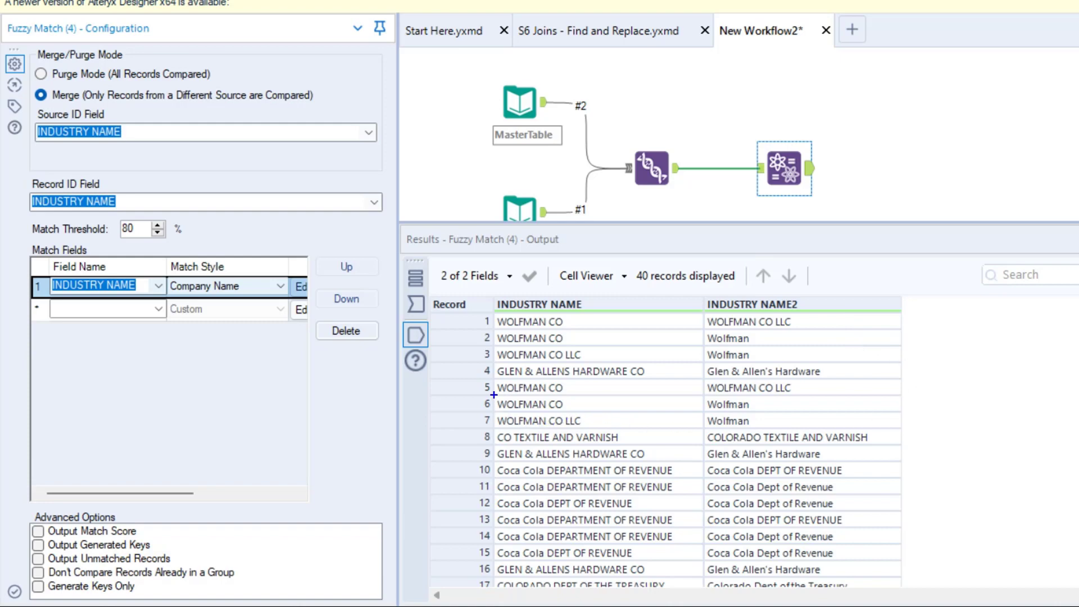
pyautogui.moveTo(493, 395); pyautogui.dragTo(773, 416)
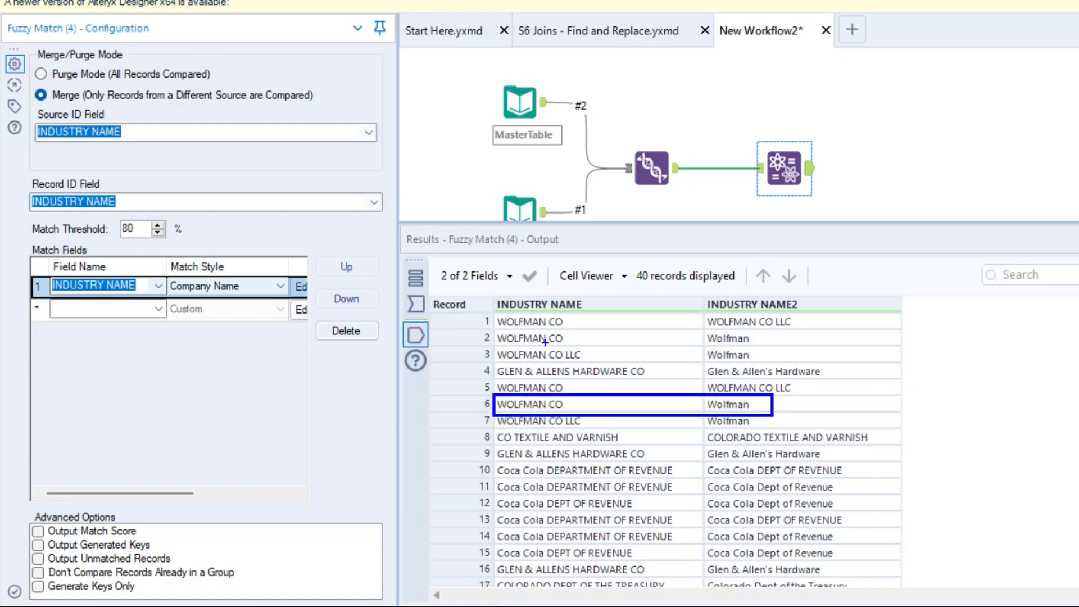
# - Examine the repeated WOLFMAN CO and Wolfman pairs in the Fuzzy Match output
pyautogui.moveTo(494, 329)
pyautogui.mouseDown()
pyautogui.moveTo(672, 353)
pyautogui.moveTo(764, 349)
pyautogui.mouseUp()
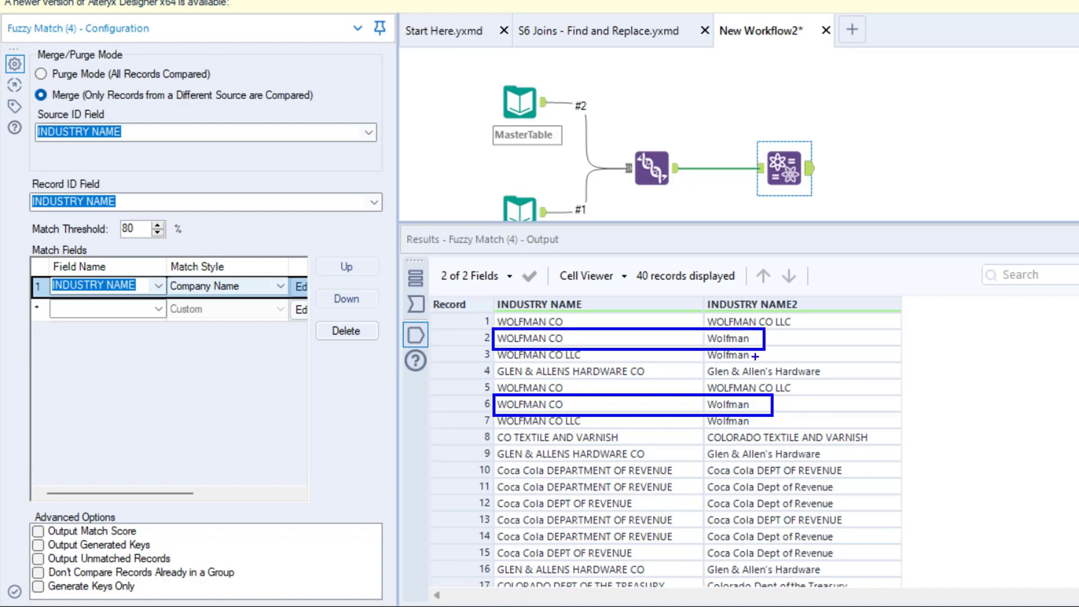
pyautogui.press('Escape')
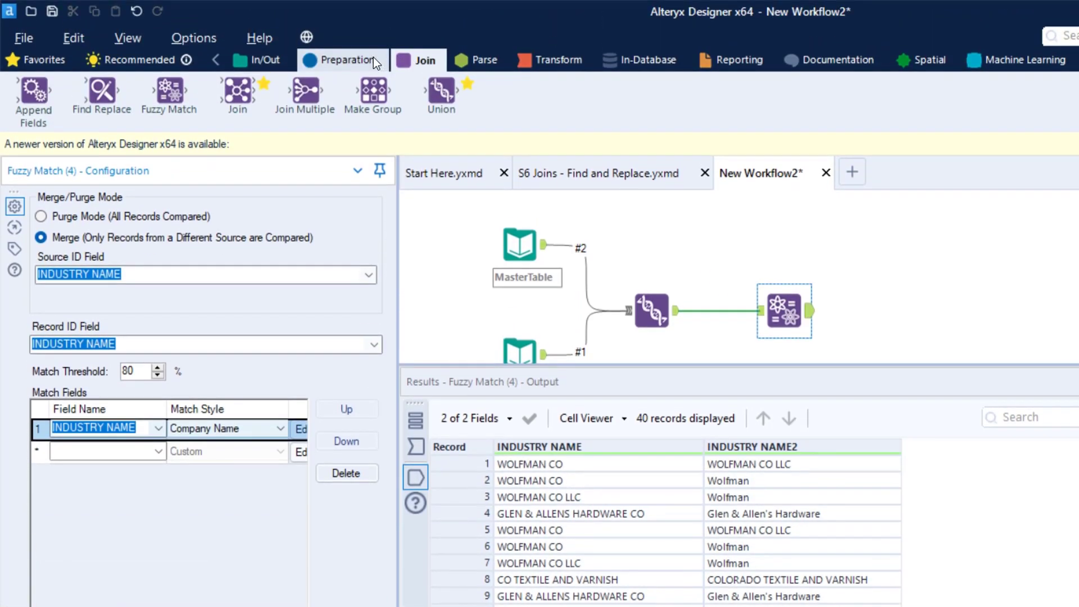
# - Connect a Unique tool to the Fuzzy Match output and run the workflow
pyautogui.click(374, 58)
pyautogui.moveTo(928, 95); pyautogui.dragTo(575, 312)
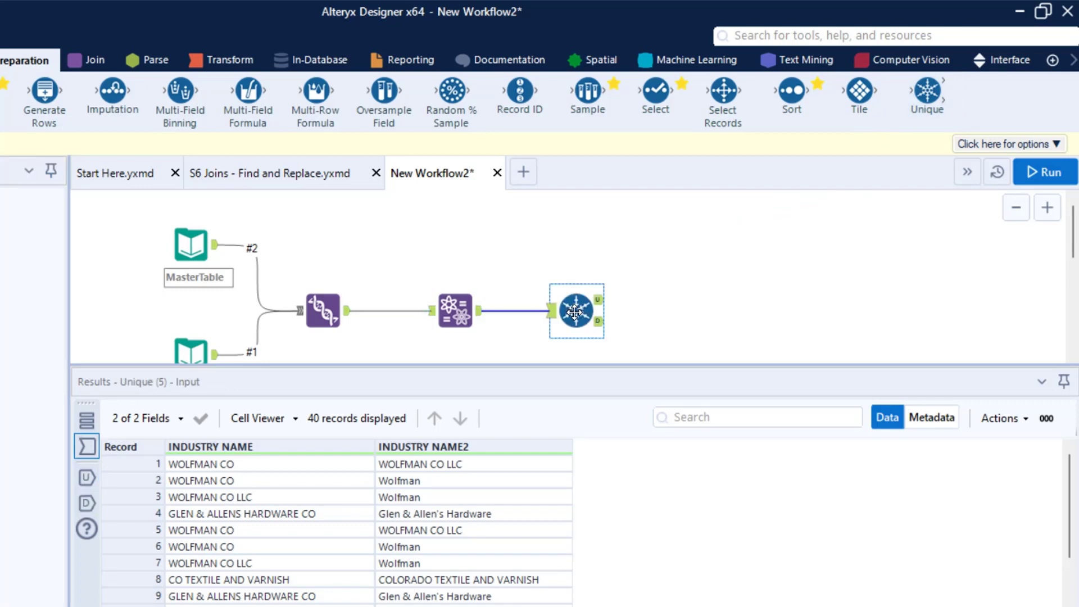
pyautogui.click(1046, 173)
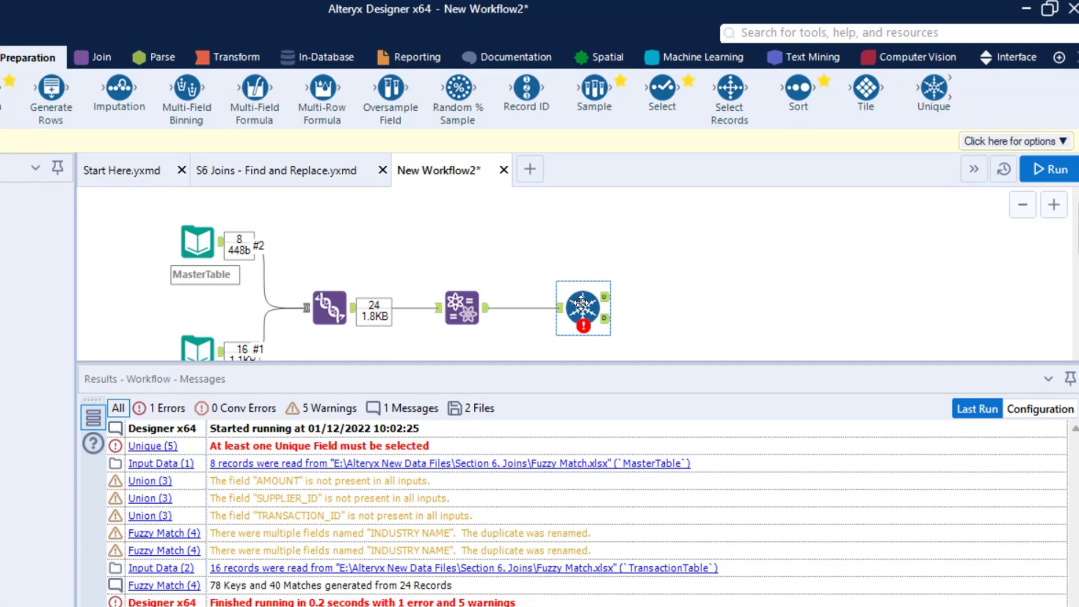
# - Set the Unique tool to use both INDUSTRY NAME and INDUSTRY NAME2, rerun the workflow and display the unique records
pyautogui.click(563, 316)
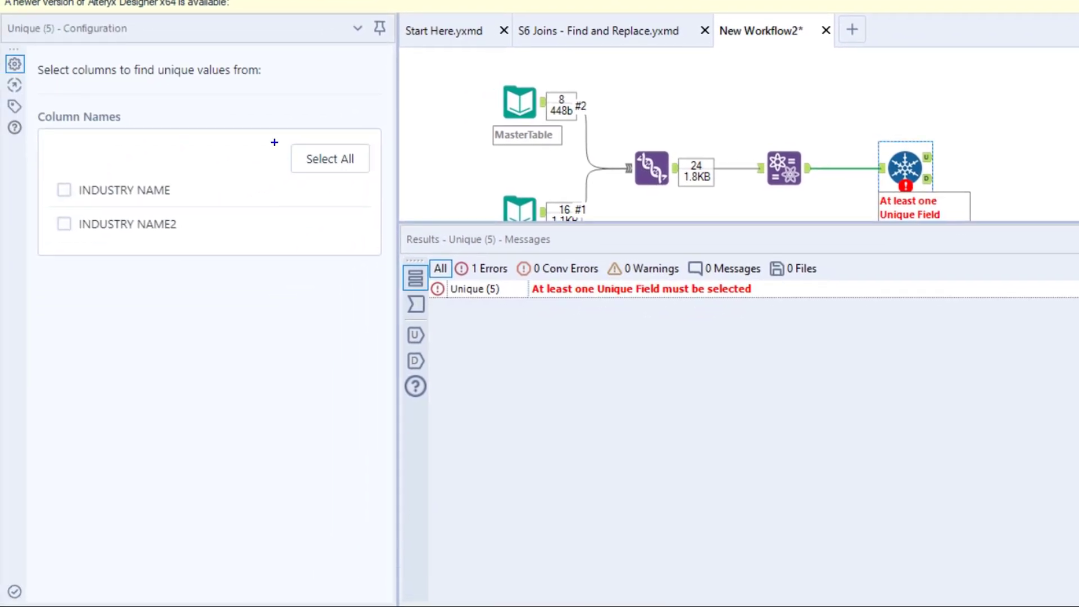
pyautogui.click(302, 163)
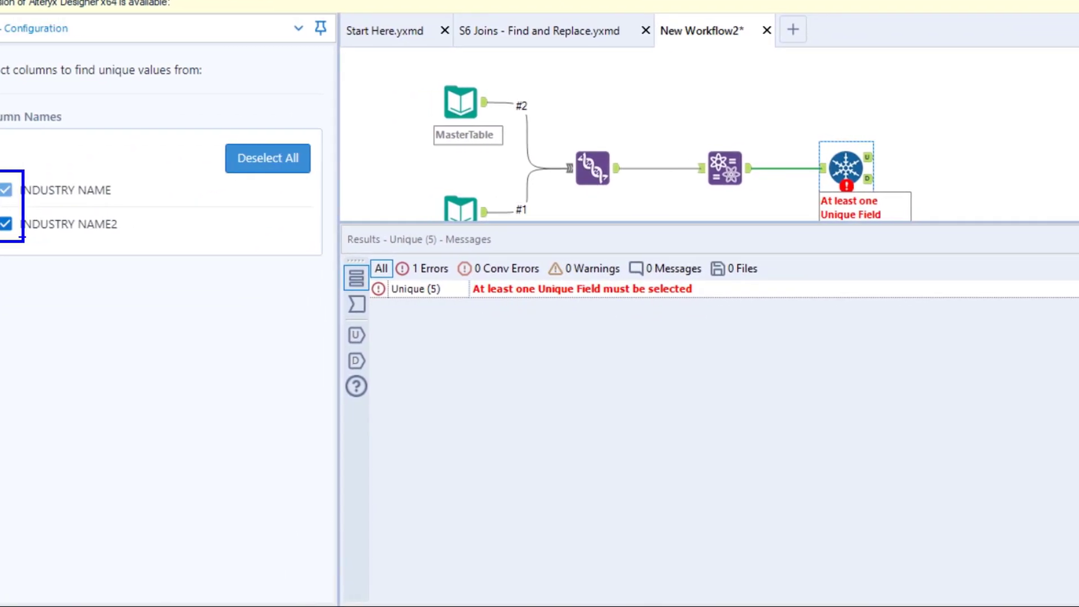
pyautogui.click(1043, 30)
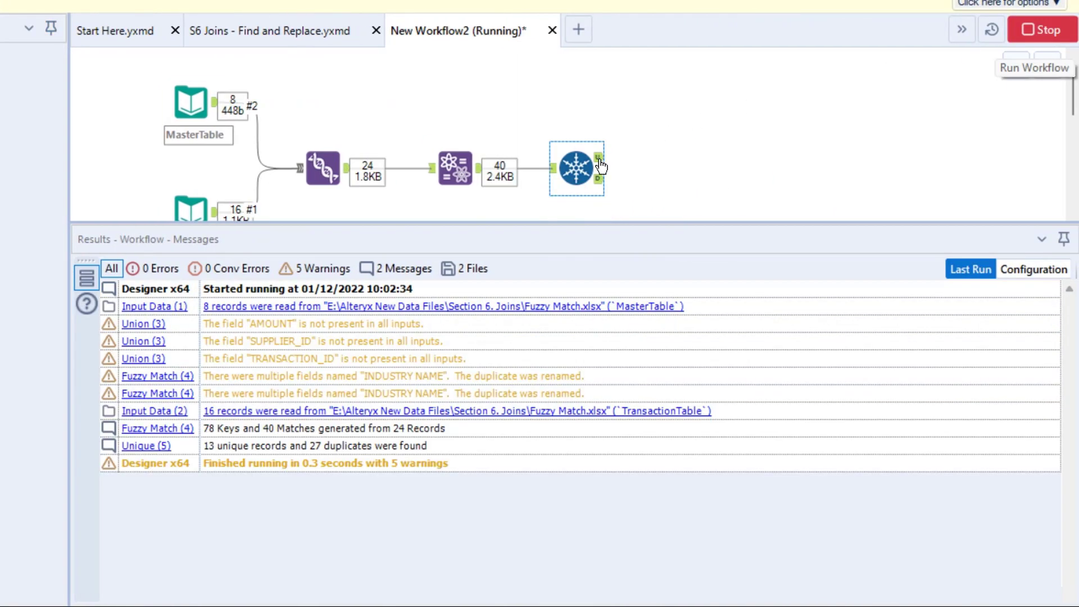
pyautogui.click(599, 159)
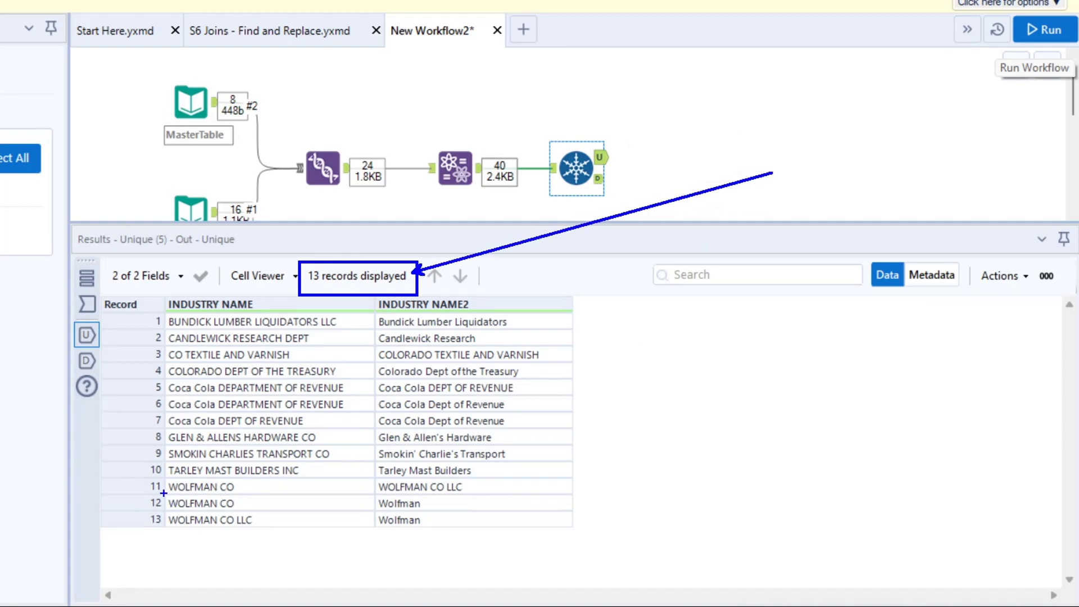
# - Examine the Wolfman and Coca Cola pairs in the Unique tool's results and compare its unique and duplicate outputs
pyautogui.moveTo(164, 493); pyautogui.dragTo(450, 515)
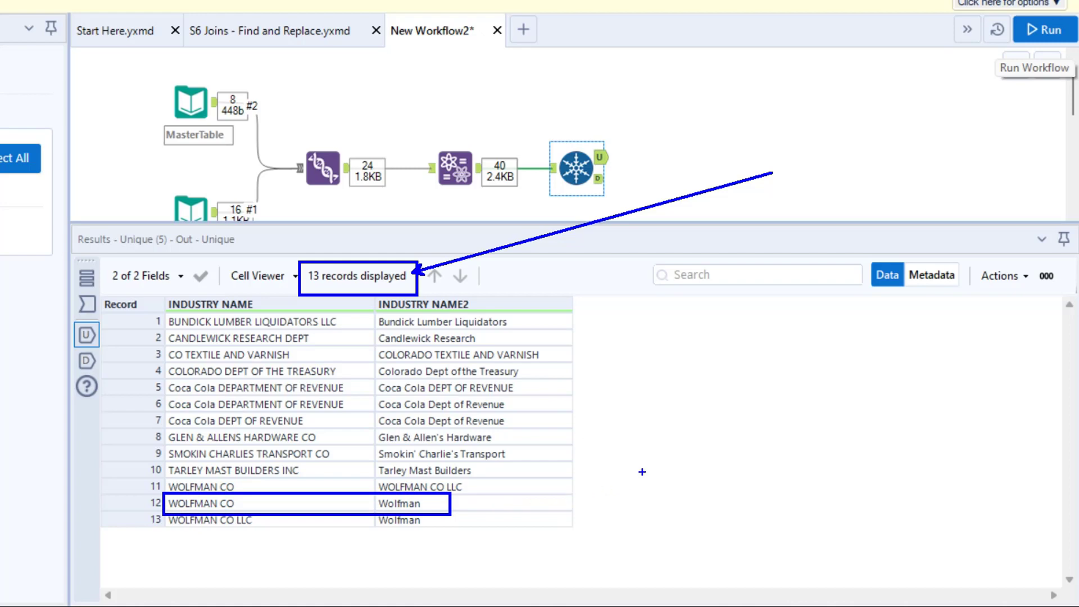
pyautogui.press('Escape')
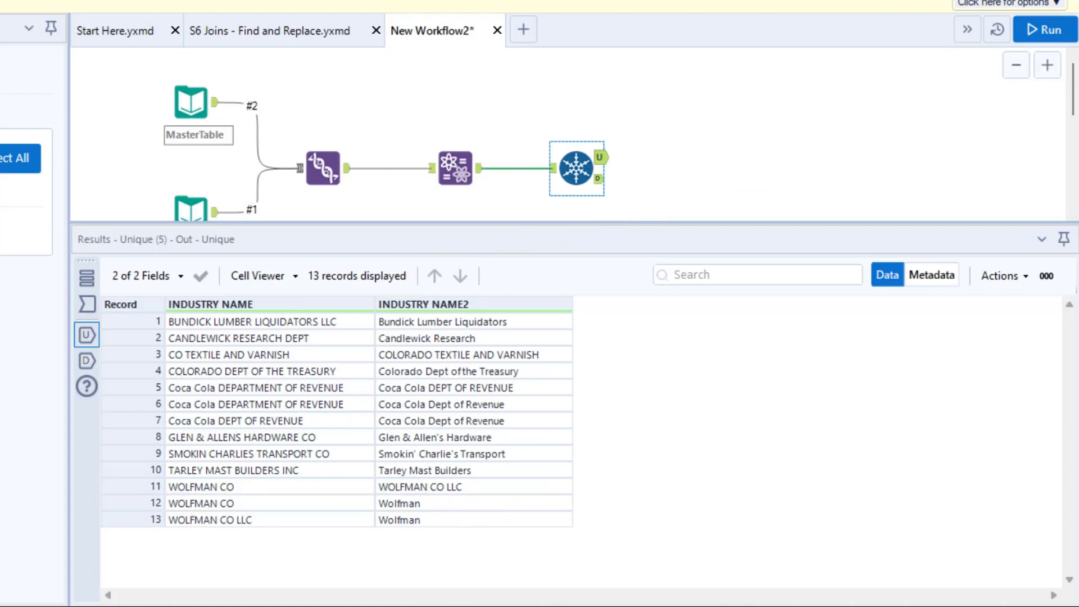
pyautogui.moveTo(159, 378); pyautogui.dragTo(529, 398)
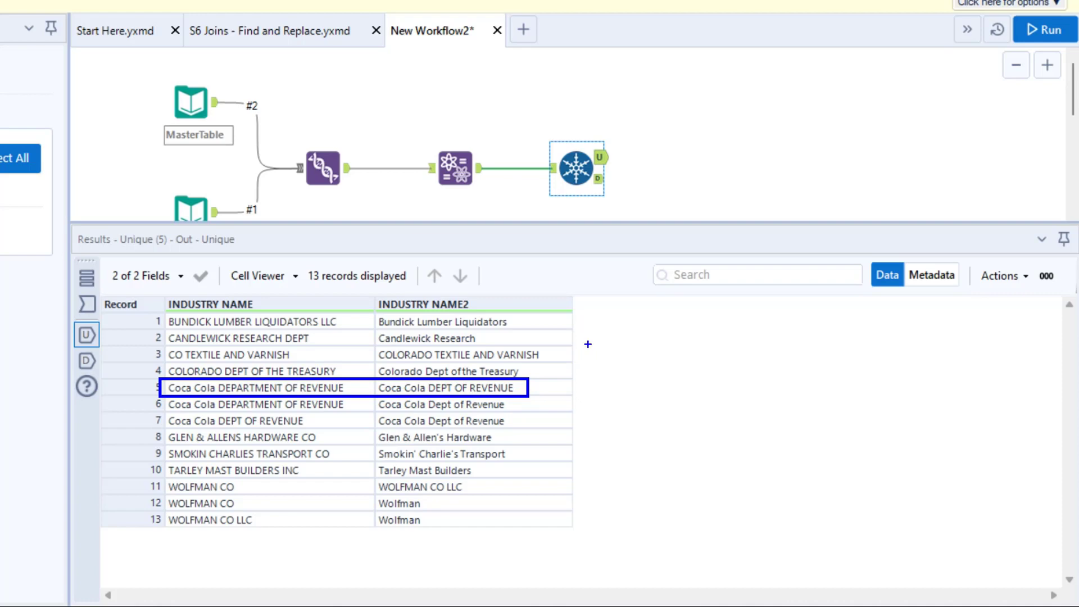
pyautogui.press('Escape')
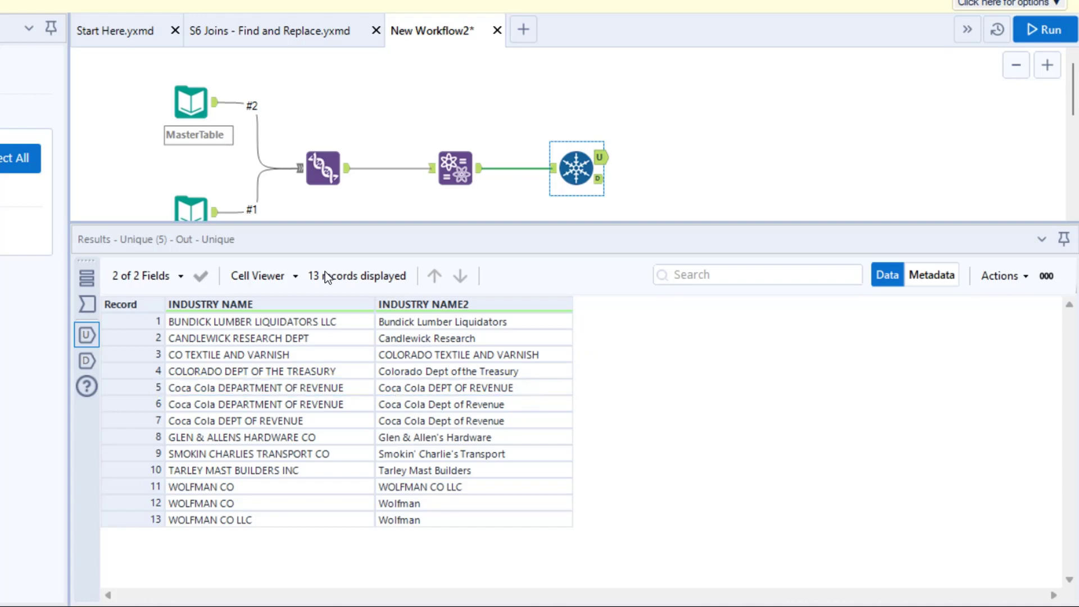
pyautogui.click(599, 181)
pyautogui.click(599, 158)
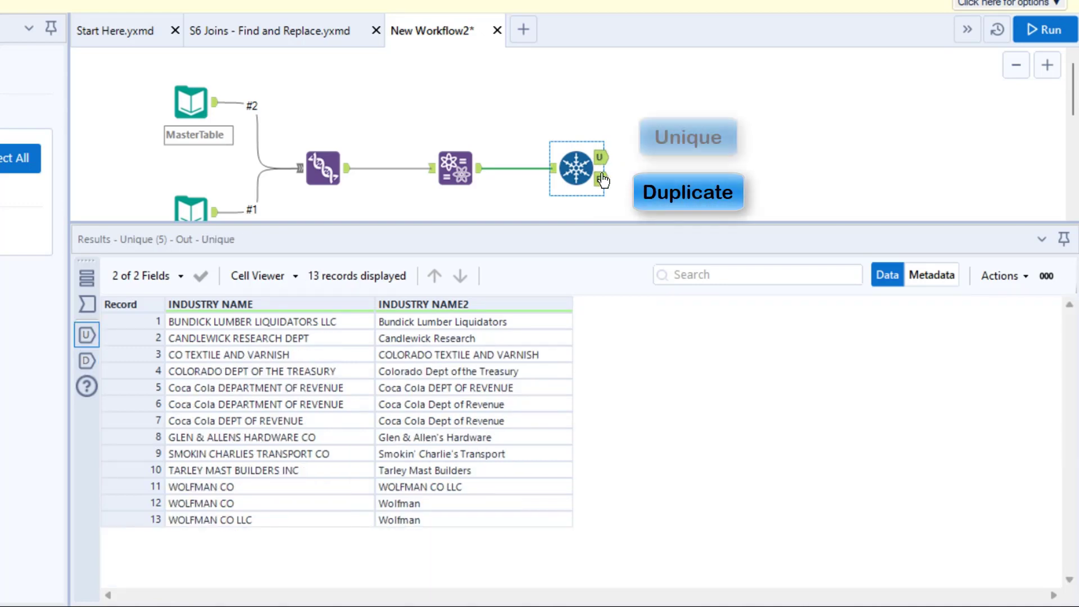
pyautogui.click(599, 180)
# - Review the Fuzzy Match and Unique tools in the workflow and locate Fuzzy Match among the Join tools
pyautogui.click(455, 168)
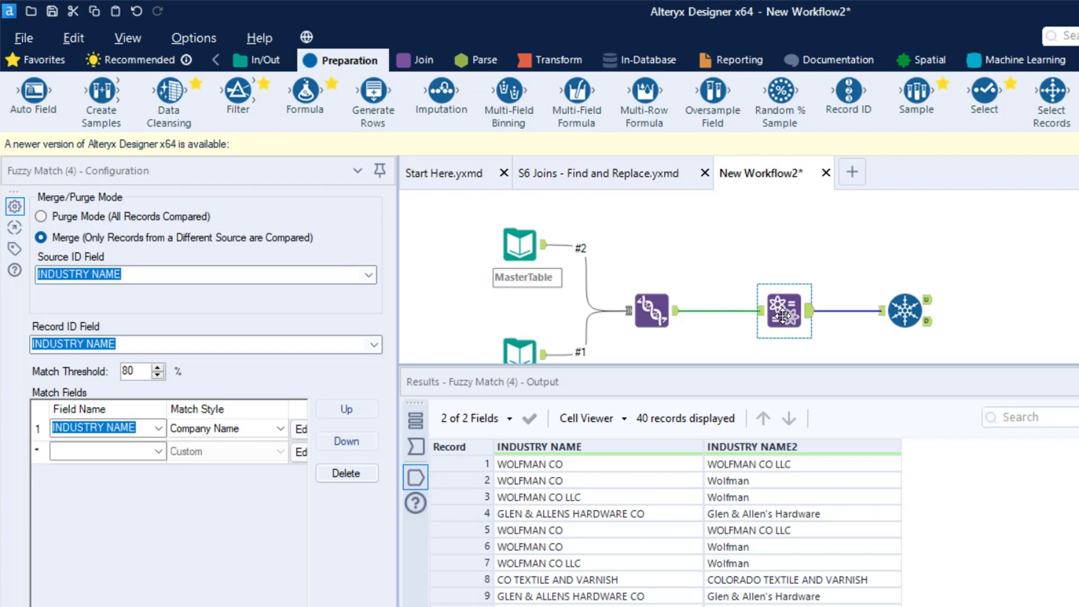
pyautogui.click(904, 310)
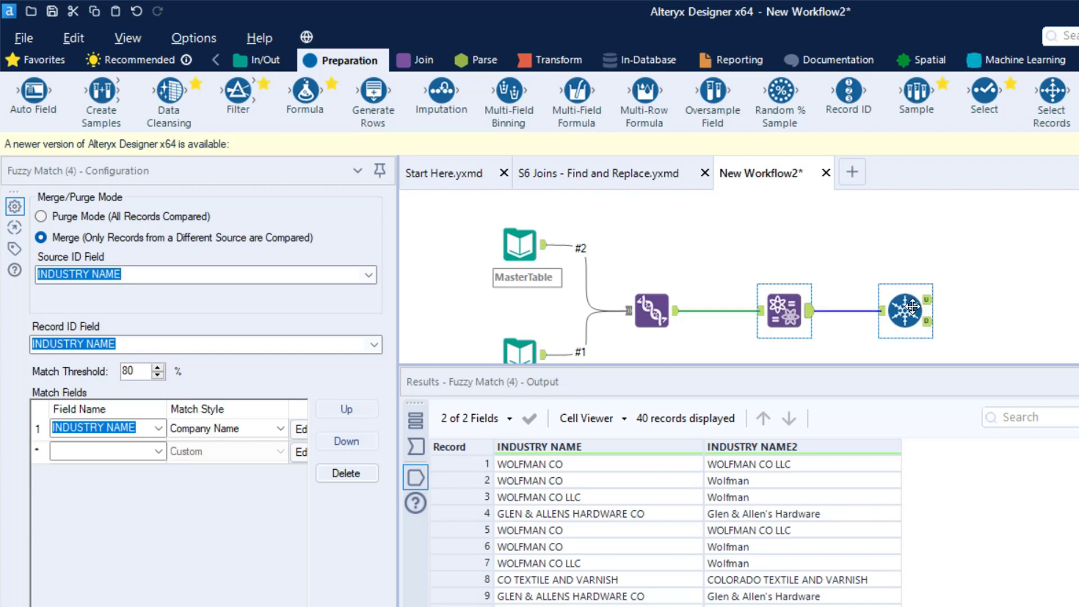
pyautogui.click(418, 60)
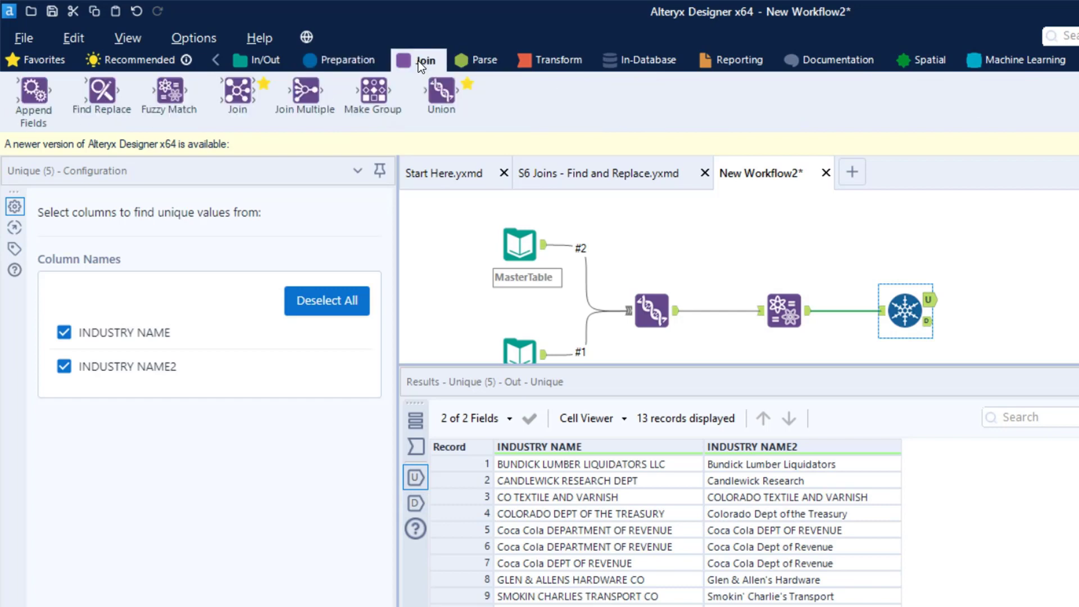
pyautogui.moveTo(135, 71)
pyautogui.mouseDown()
pyautogui.moveTo(207, 133)
pyautogui.moveTo(266, 415)
pyautogui.mouseUp()
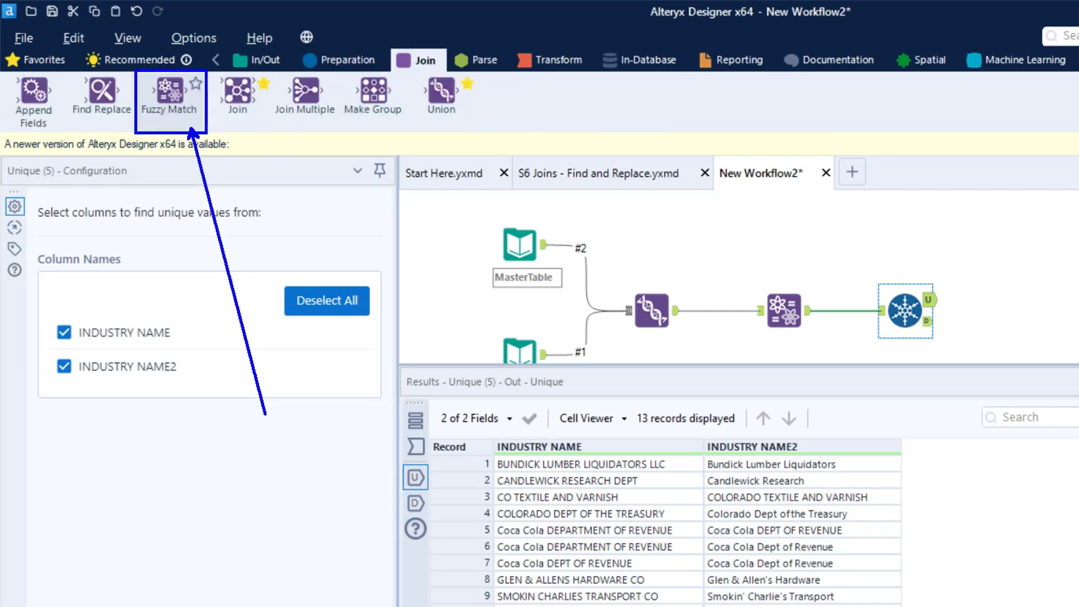
pyautogui.press('Escape')
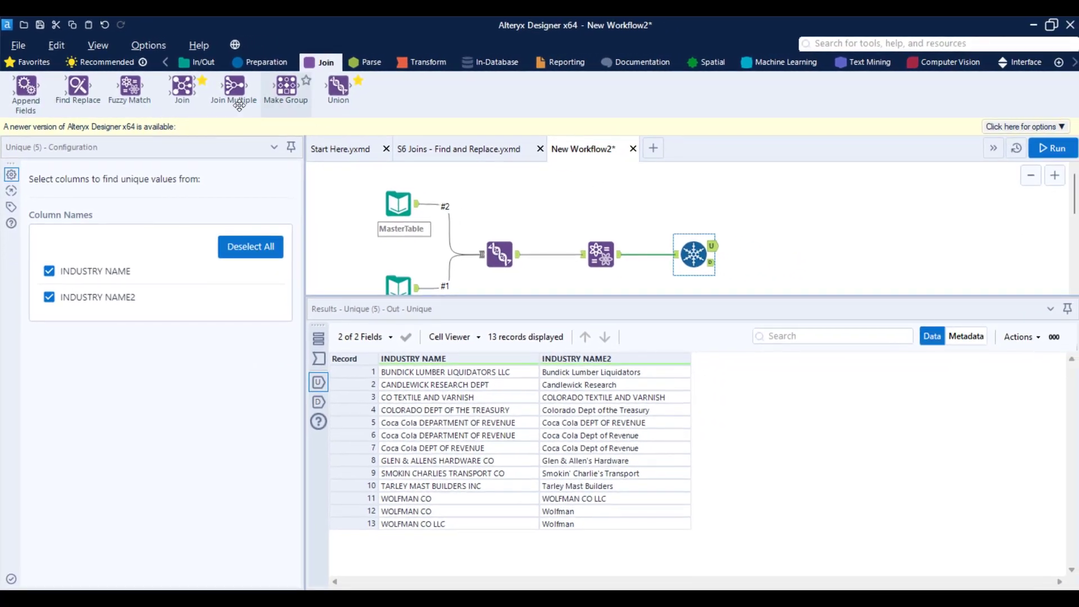
# - Save the workflow as "S6- Joins Fuzzy Match" in the Alteryx Output Files folder
pyautogui.hotkey('ctrl', 's')
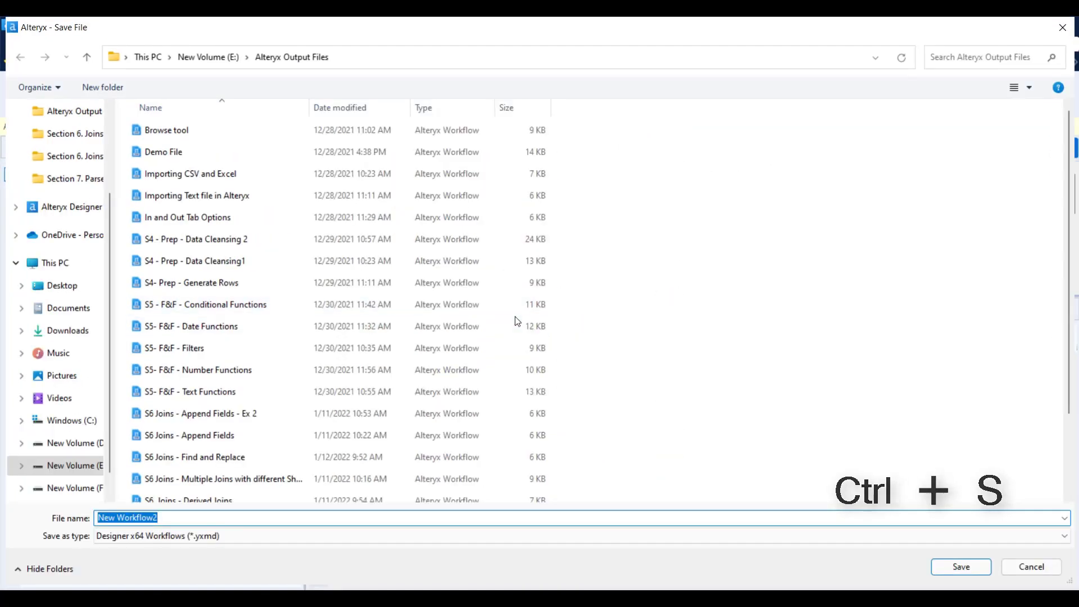
pyautogui.write('S6-')
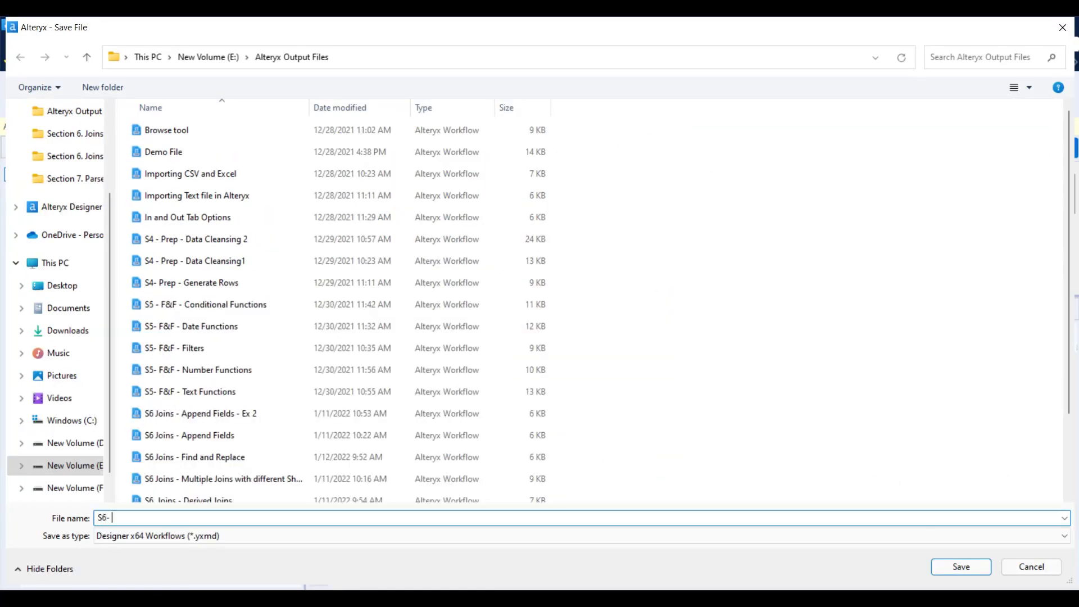
pyautogui.write(' Joins  Fuzzy Match')
pyautogui.press('Return')
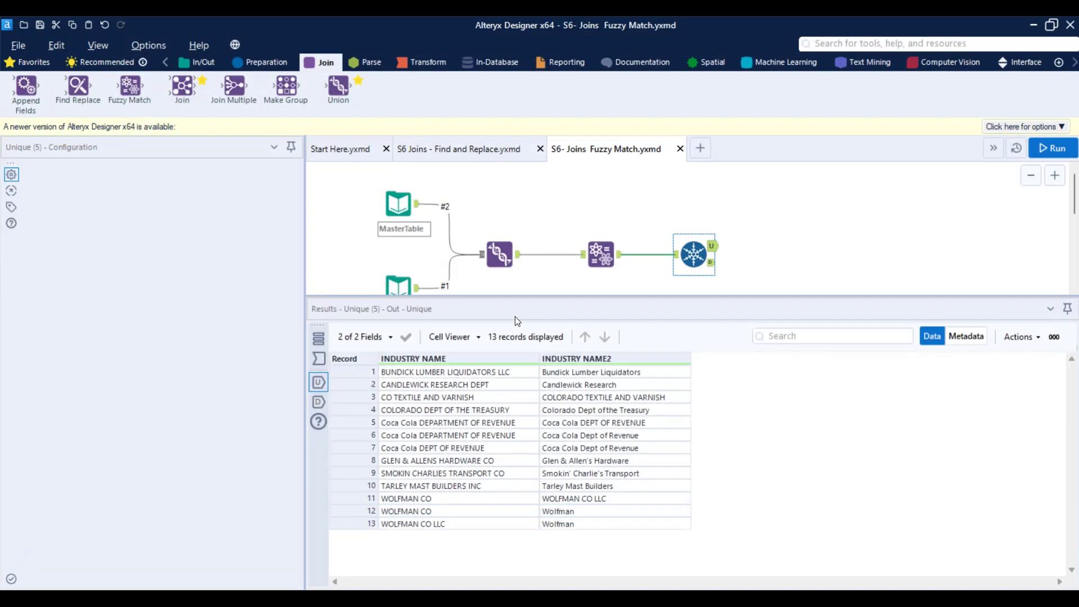